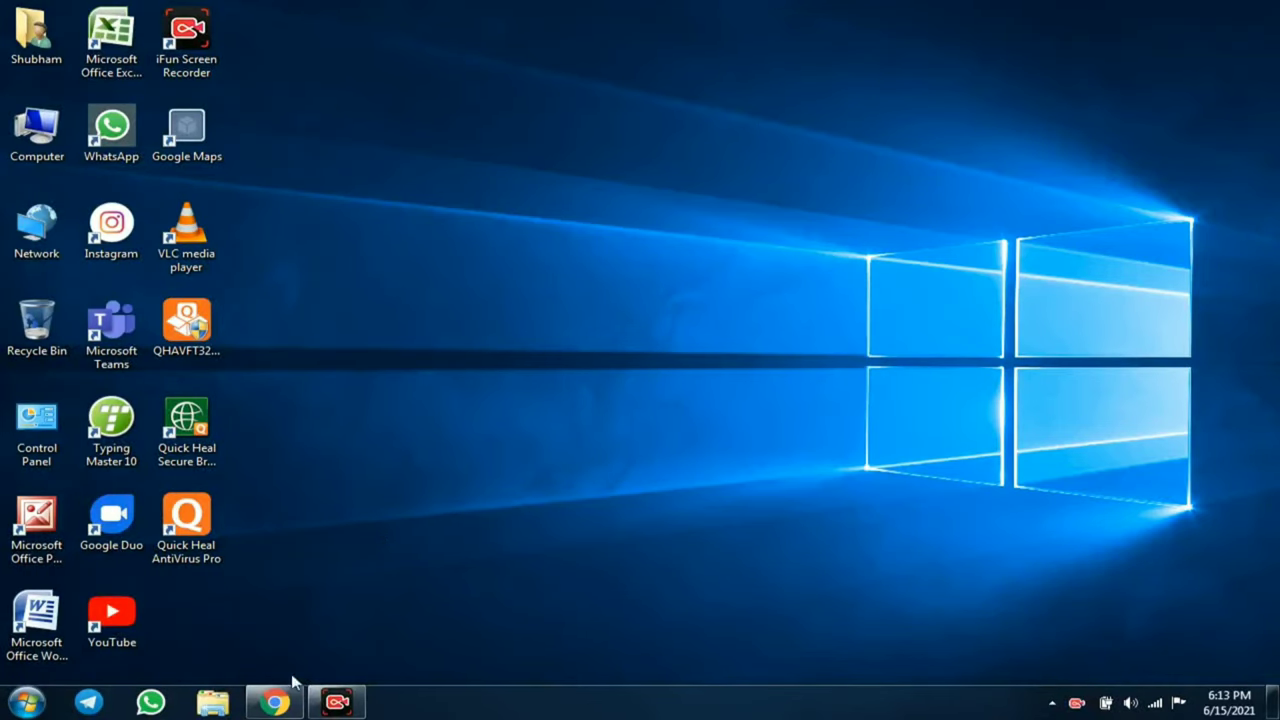
- Launch Chrome and run a Google search for 'du sol'
left_click(276, 703)
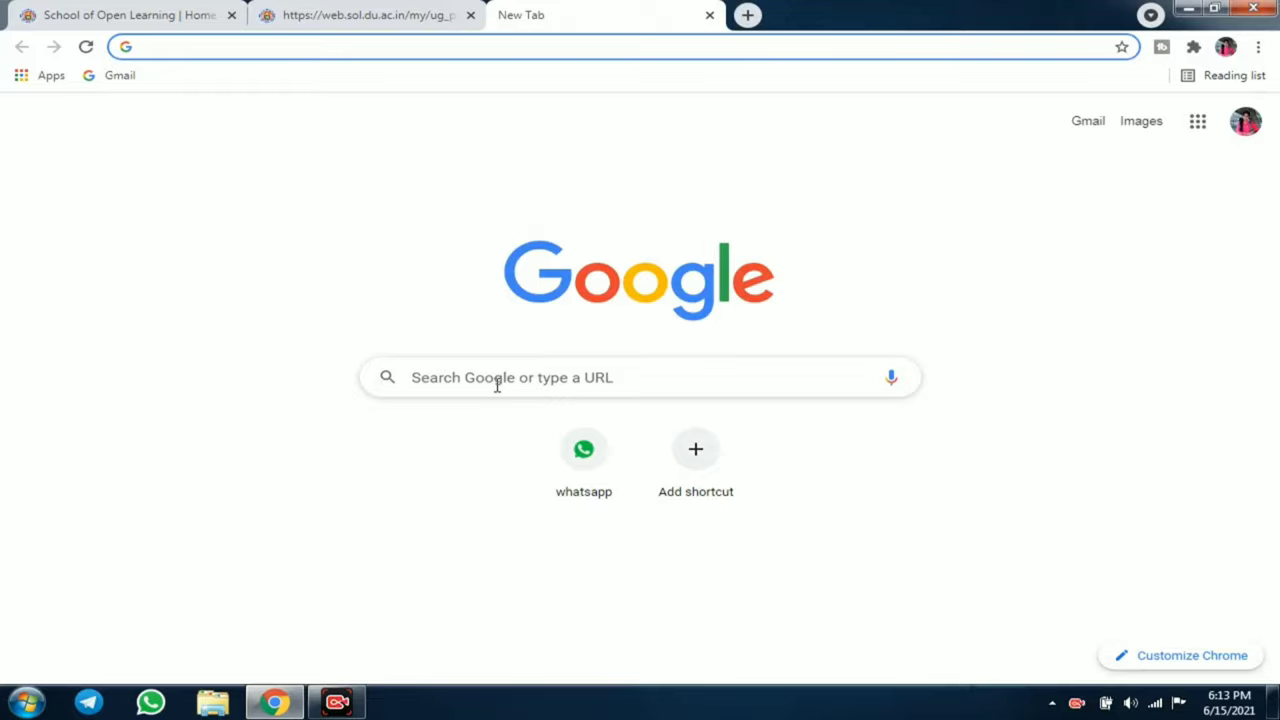
left_click(497, 385)
type("du sol")
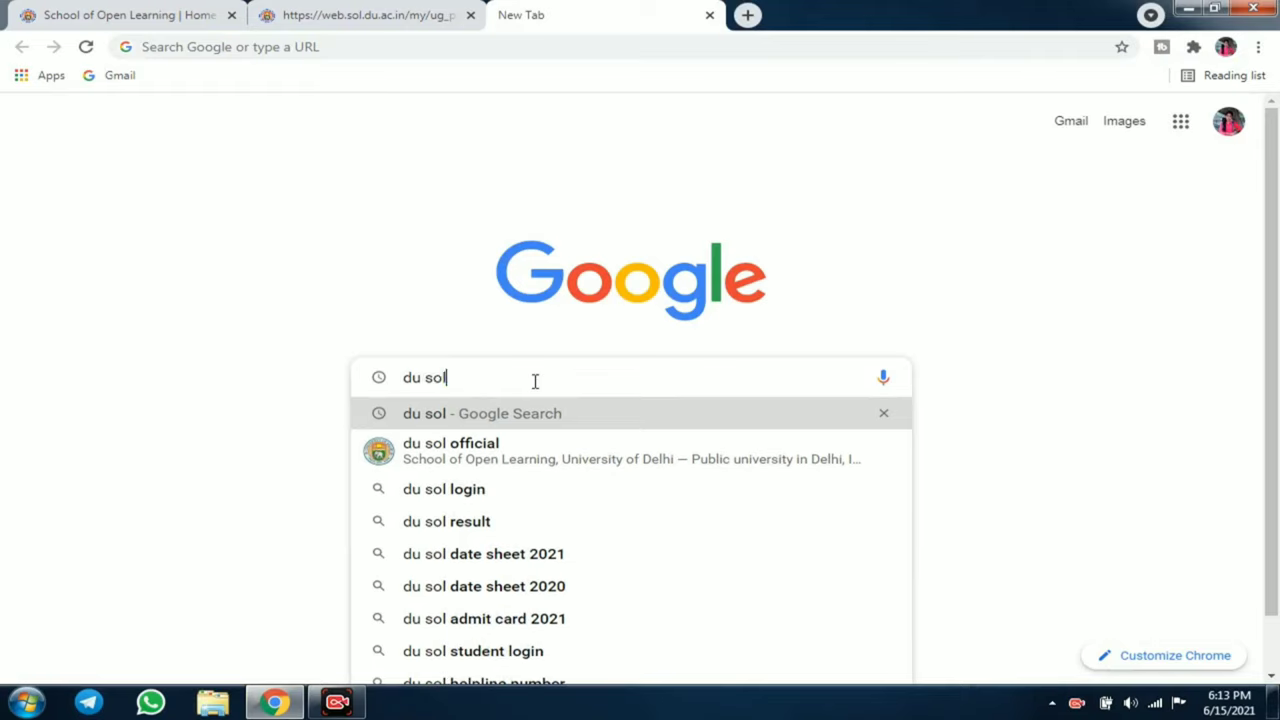
key("Return")
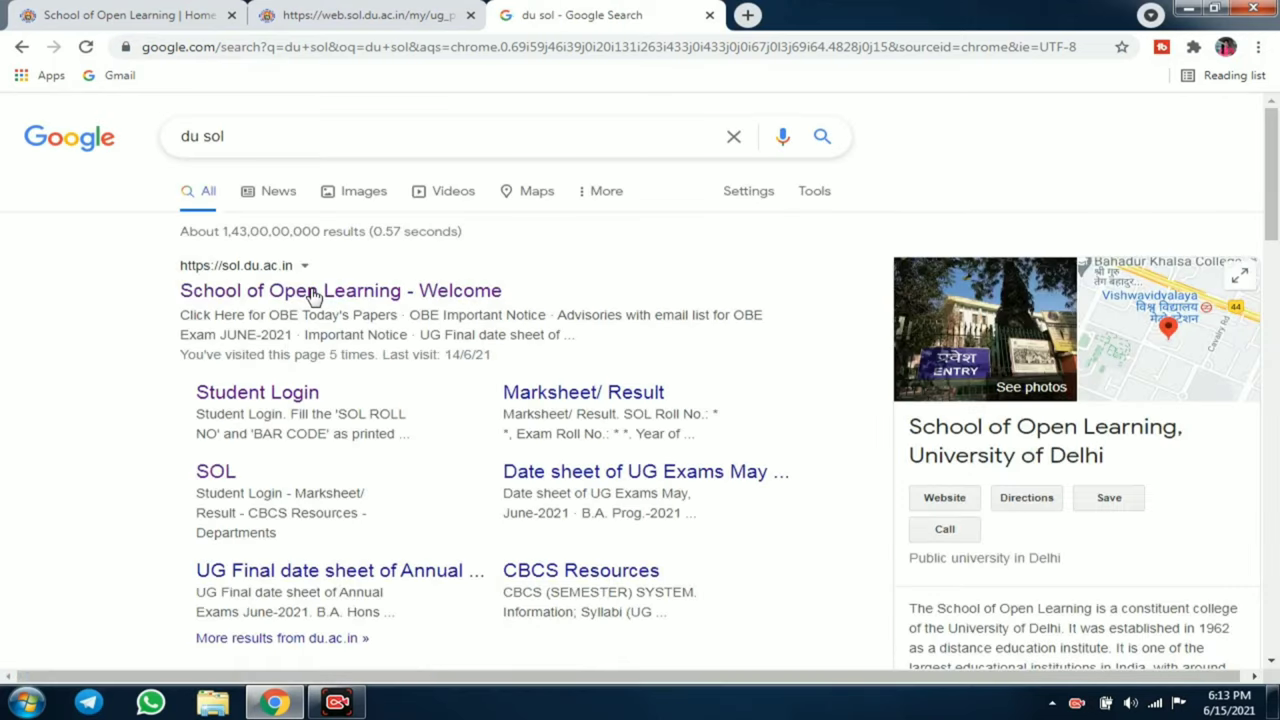
- Open the School of Open Learning result, continue past the notice page, and reach Student Login
left_click(370, 293)
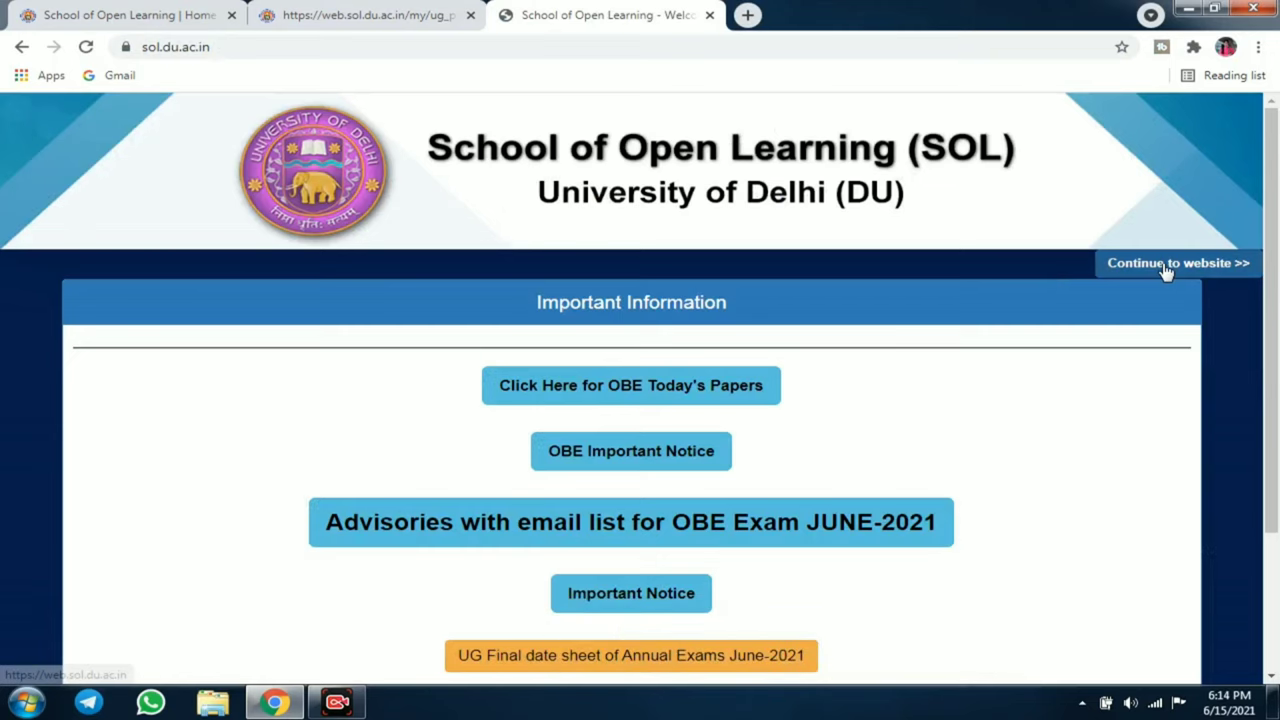
left_click(1166, 266)
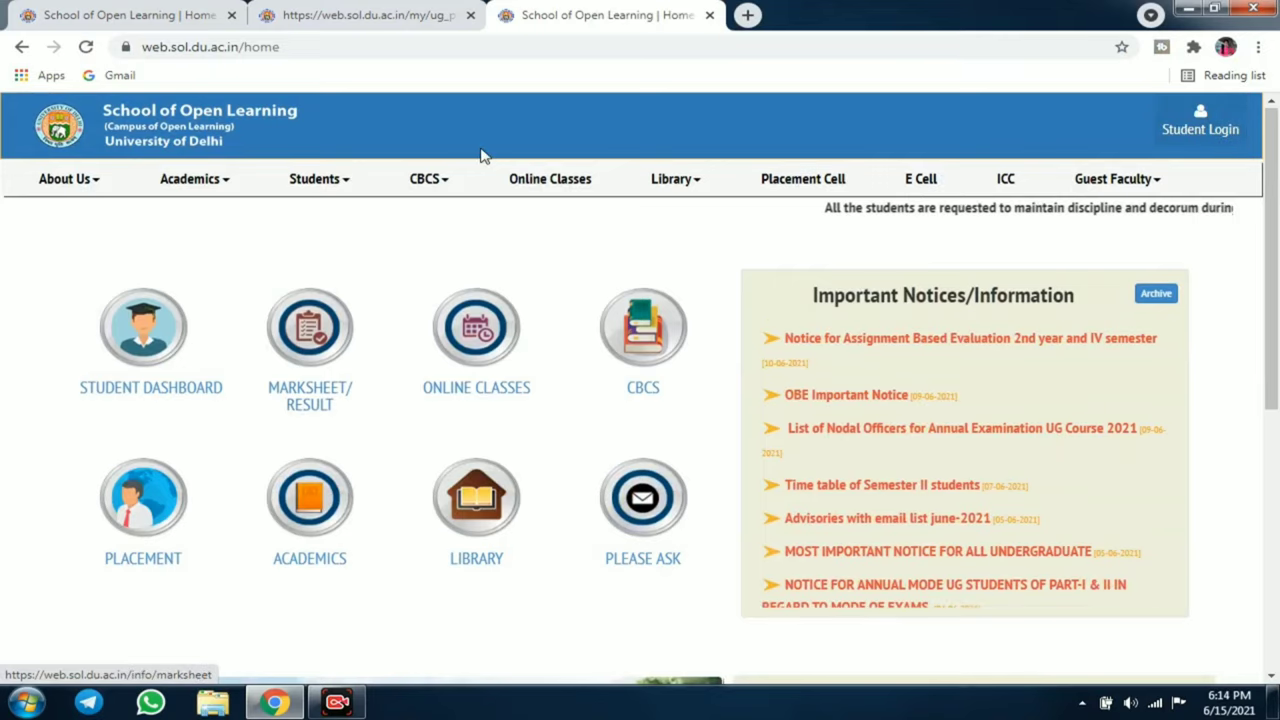
left_click(143, 362)
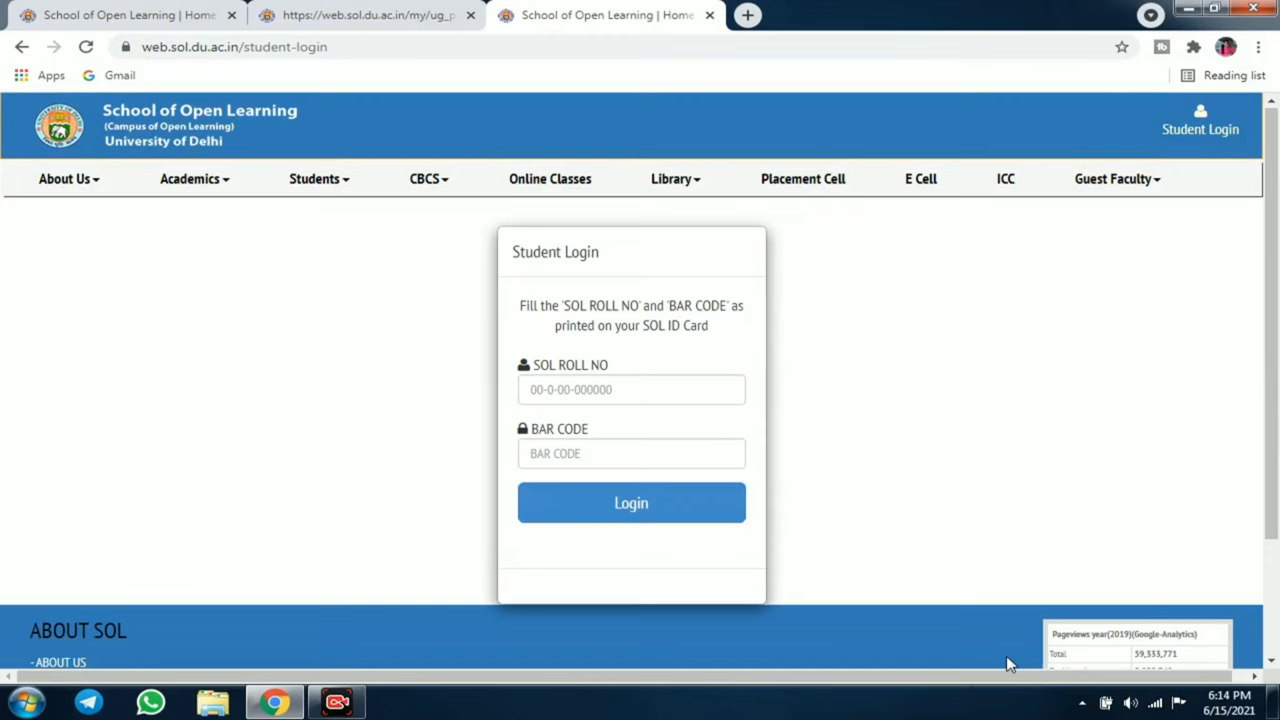
- Close the login tab and open 'Select Optional Papers for 2nd Semester' from the dashboard
key("ctrl+w")
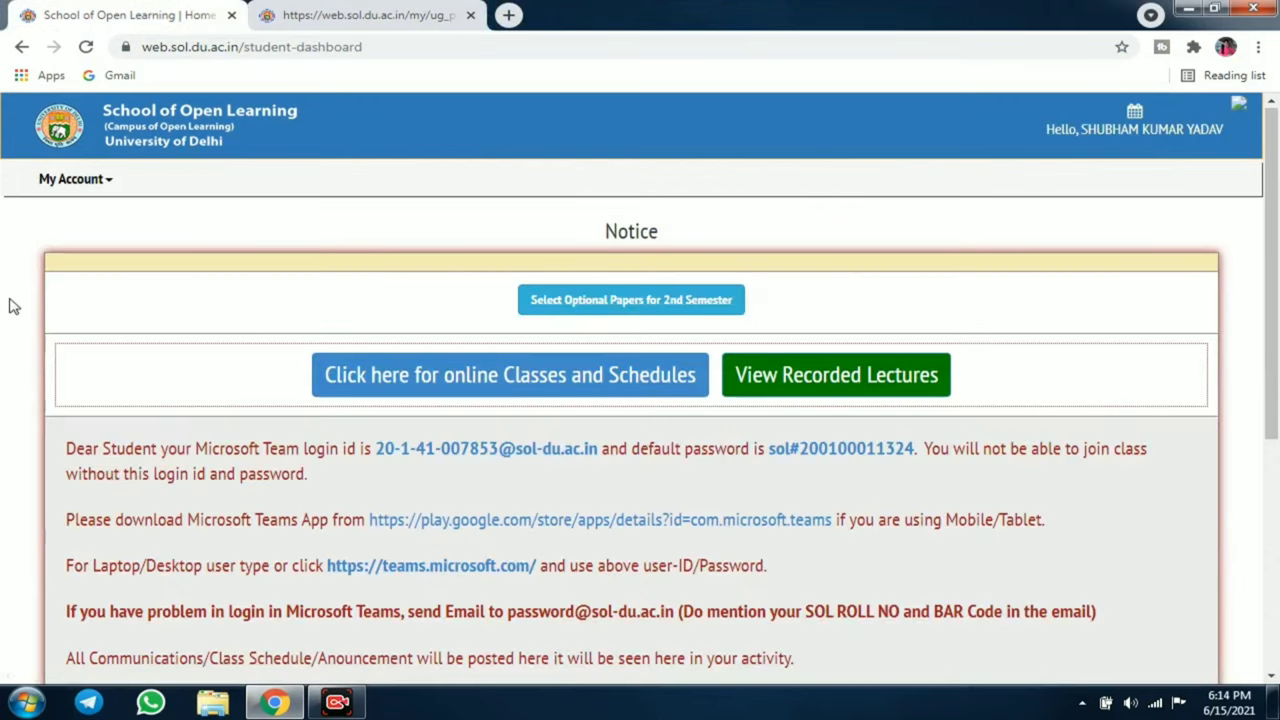
left_click(667, 302)
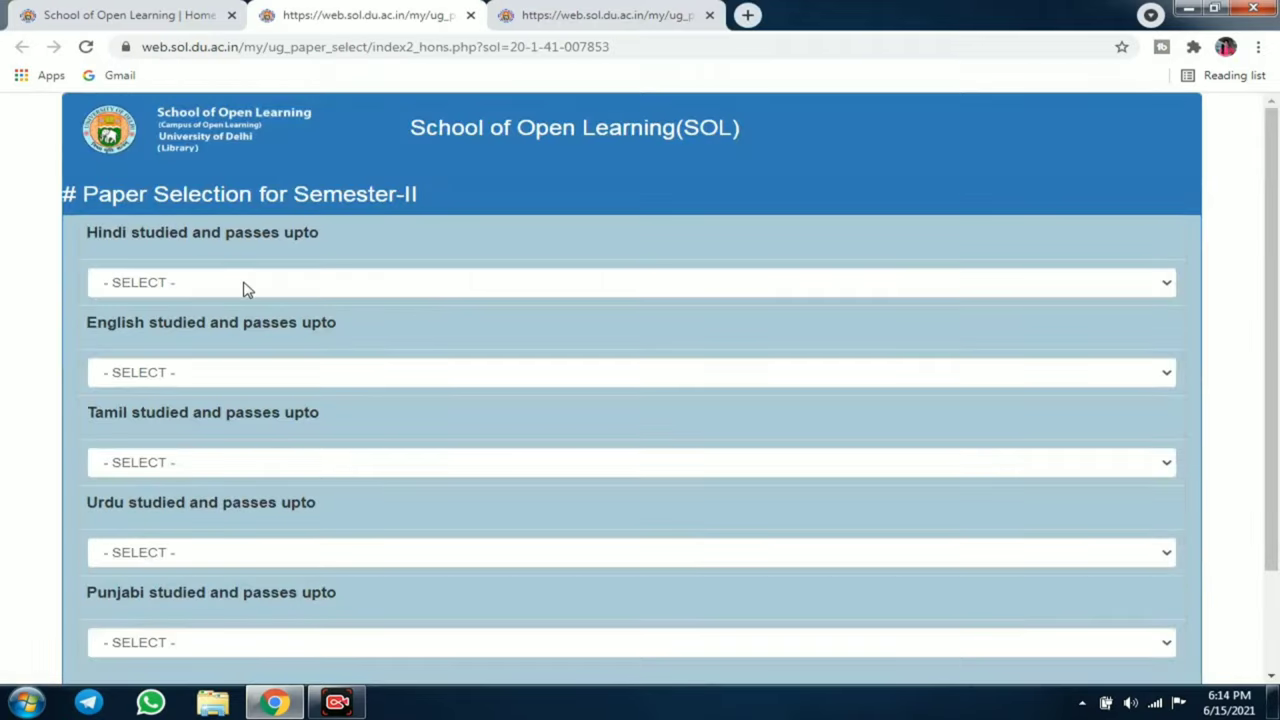
- Set Hindi and English studied levels to 12th Class, with English Core as the English subject
left_click(213, 288)
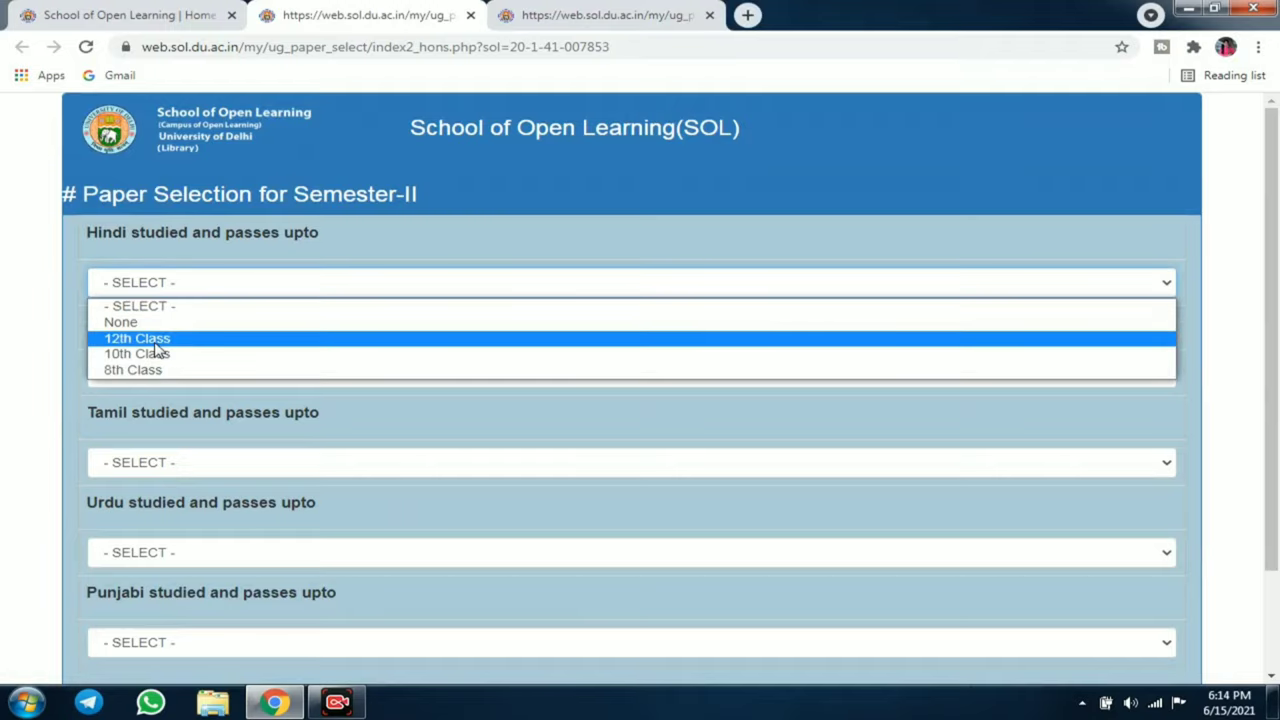
left_click(155, 341)
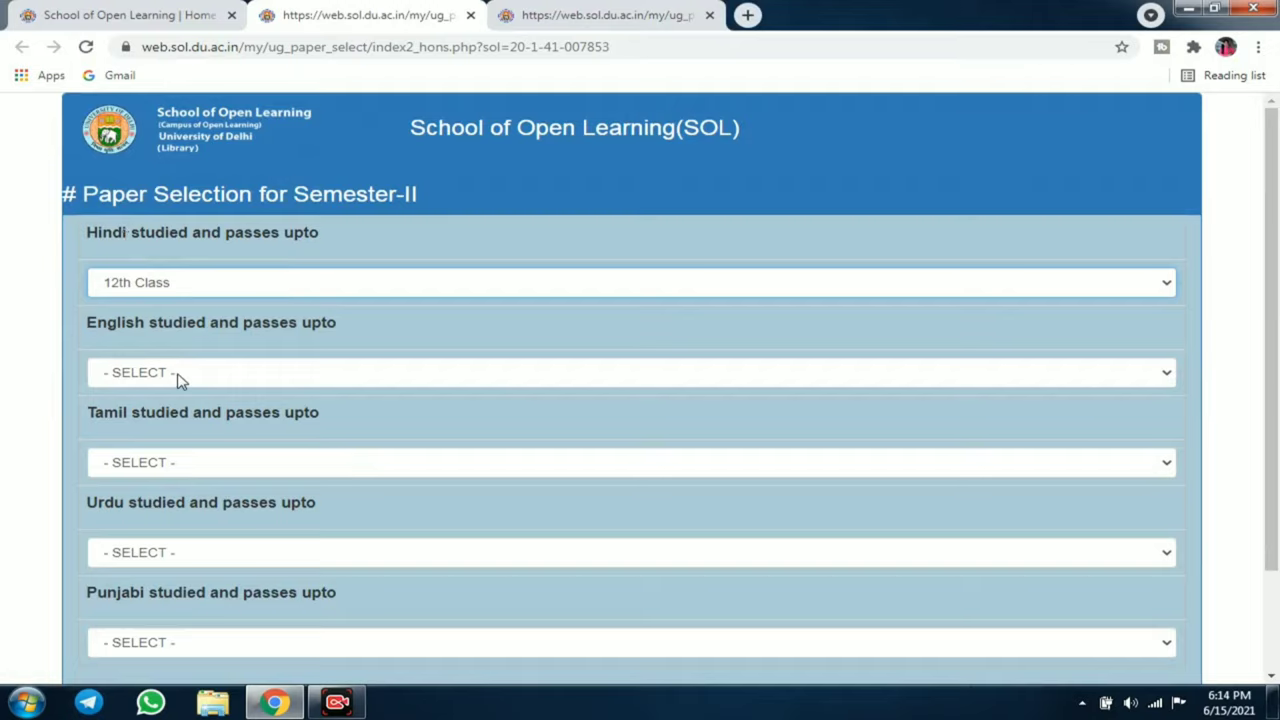
left_click(229, 378)
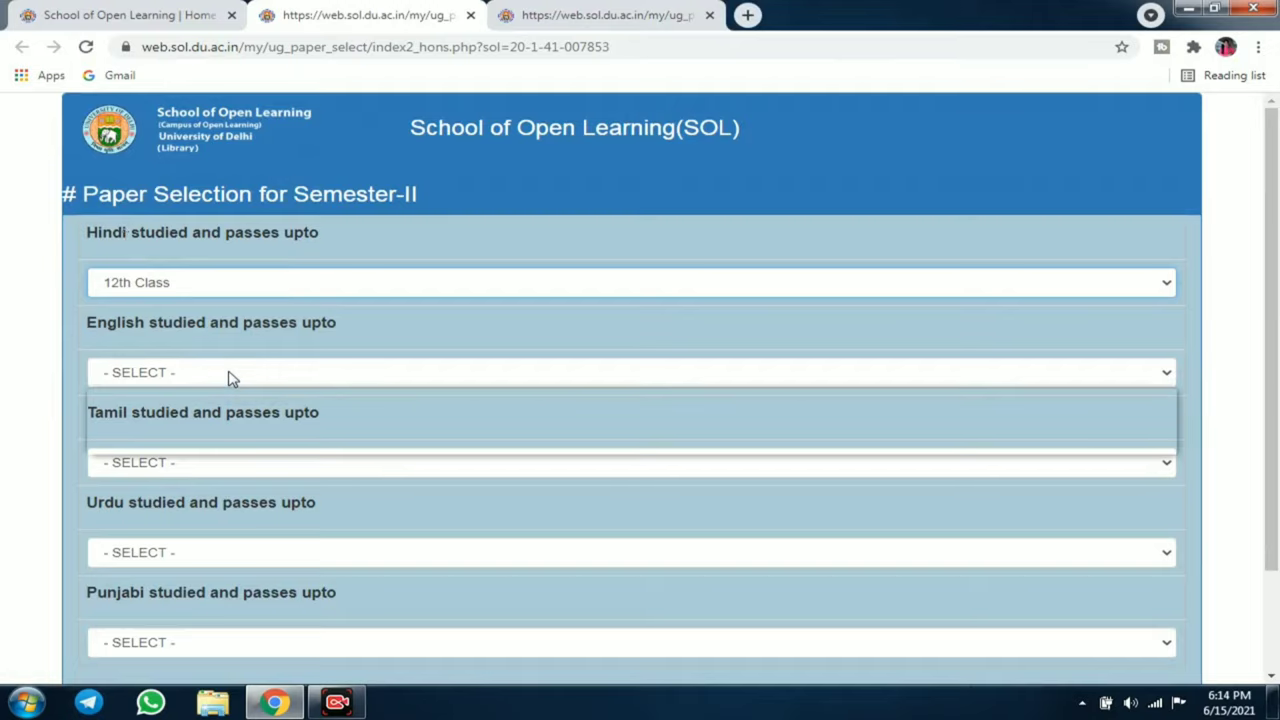
left_click(148, 412)
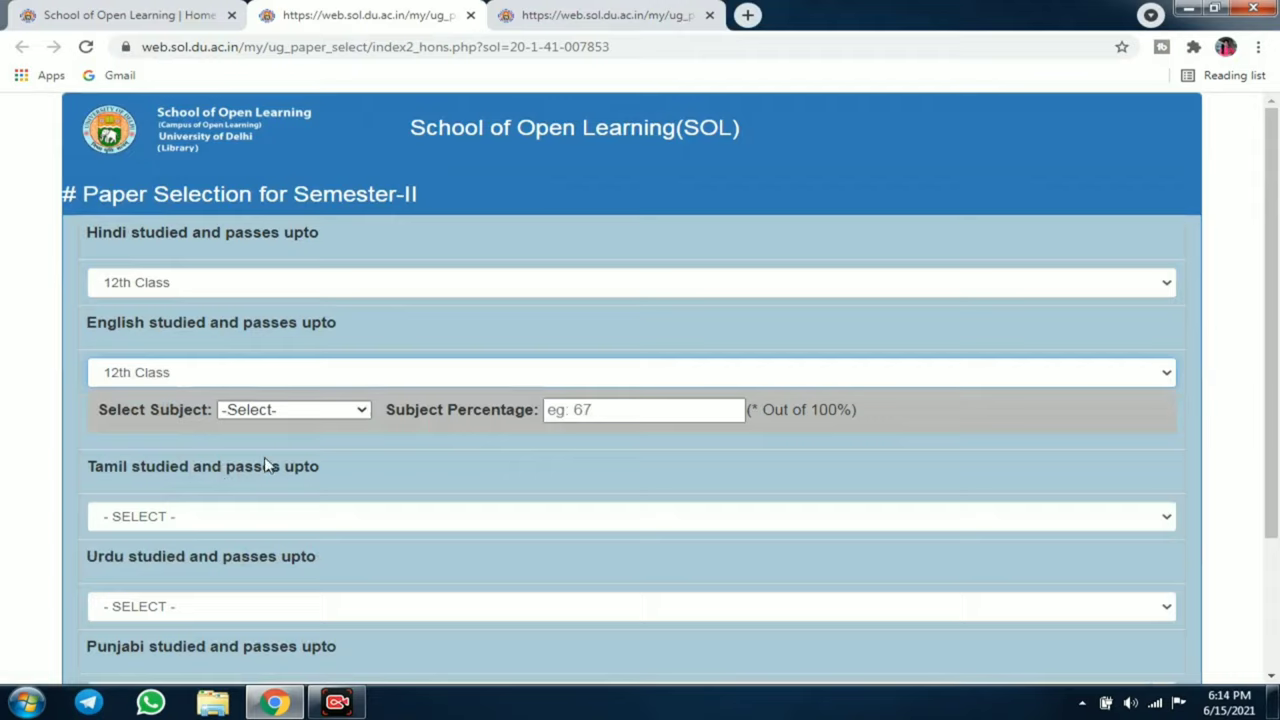
left_click(330, 410)
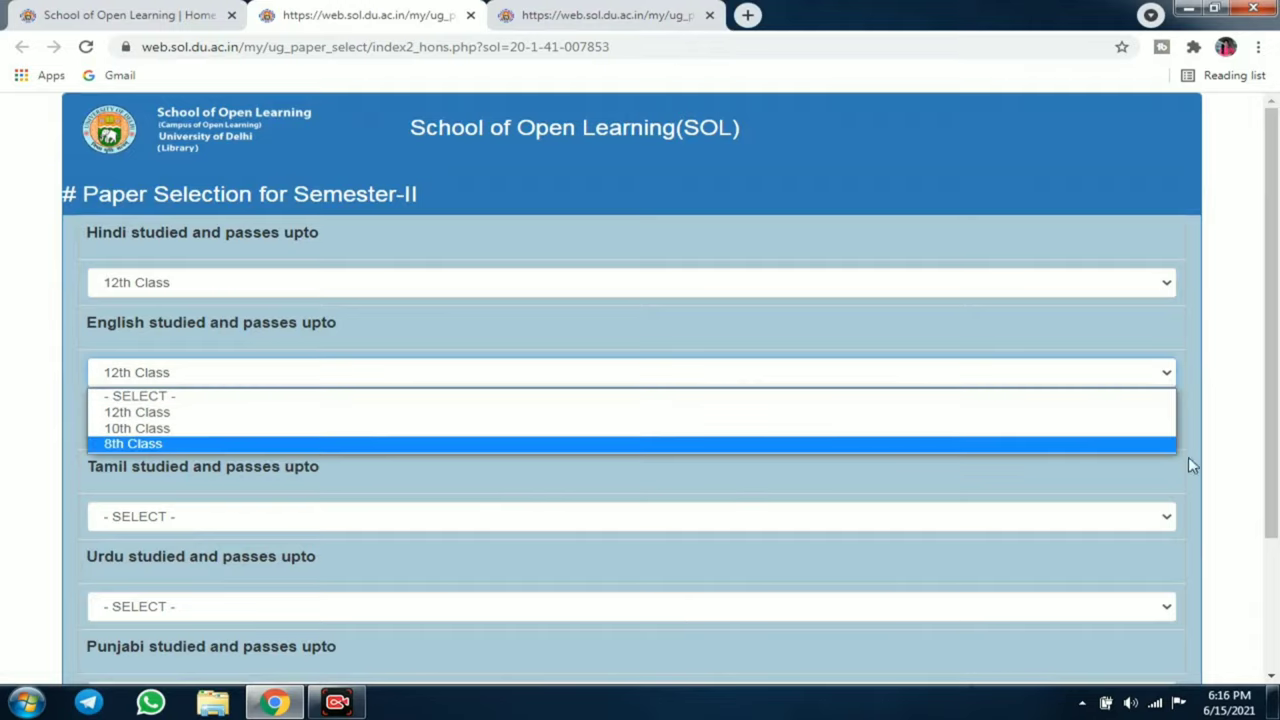
left_click(1100, 368)
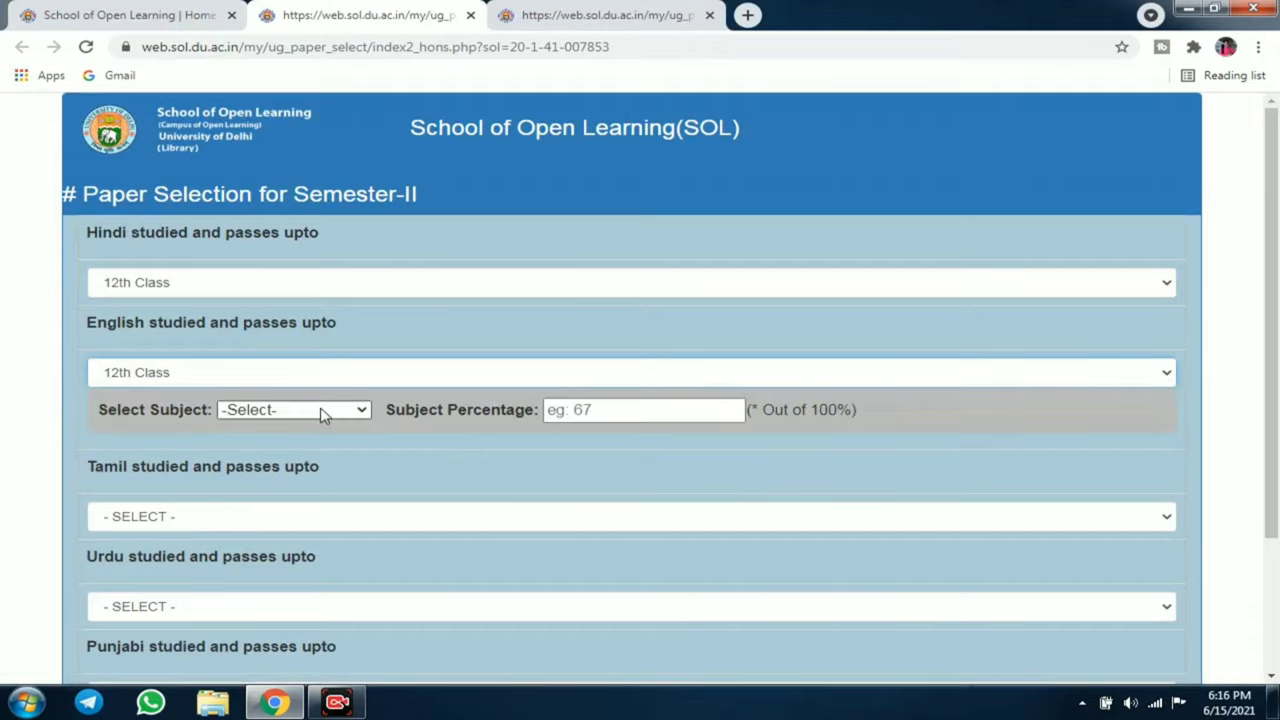
left_click(322, 412)
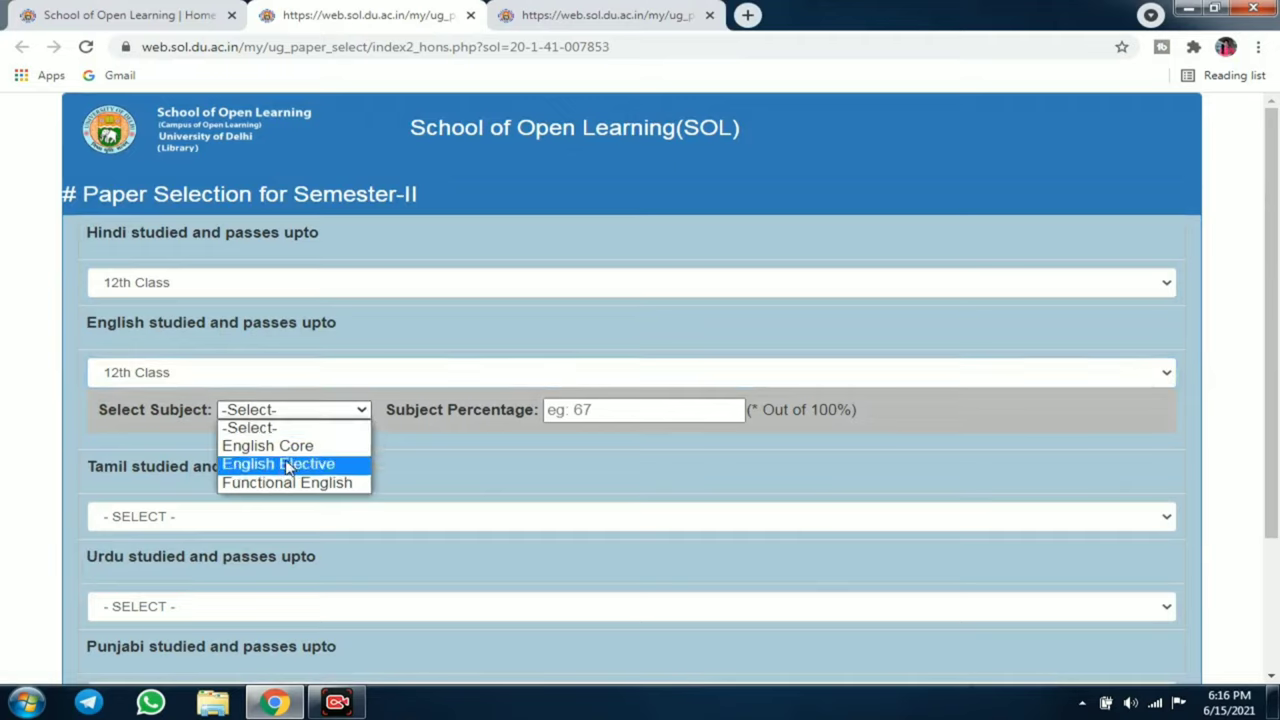
left_click(273, 446)
left_click(608, 411)
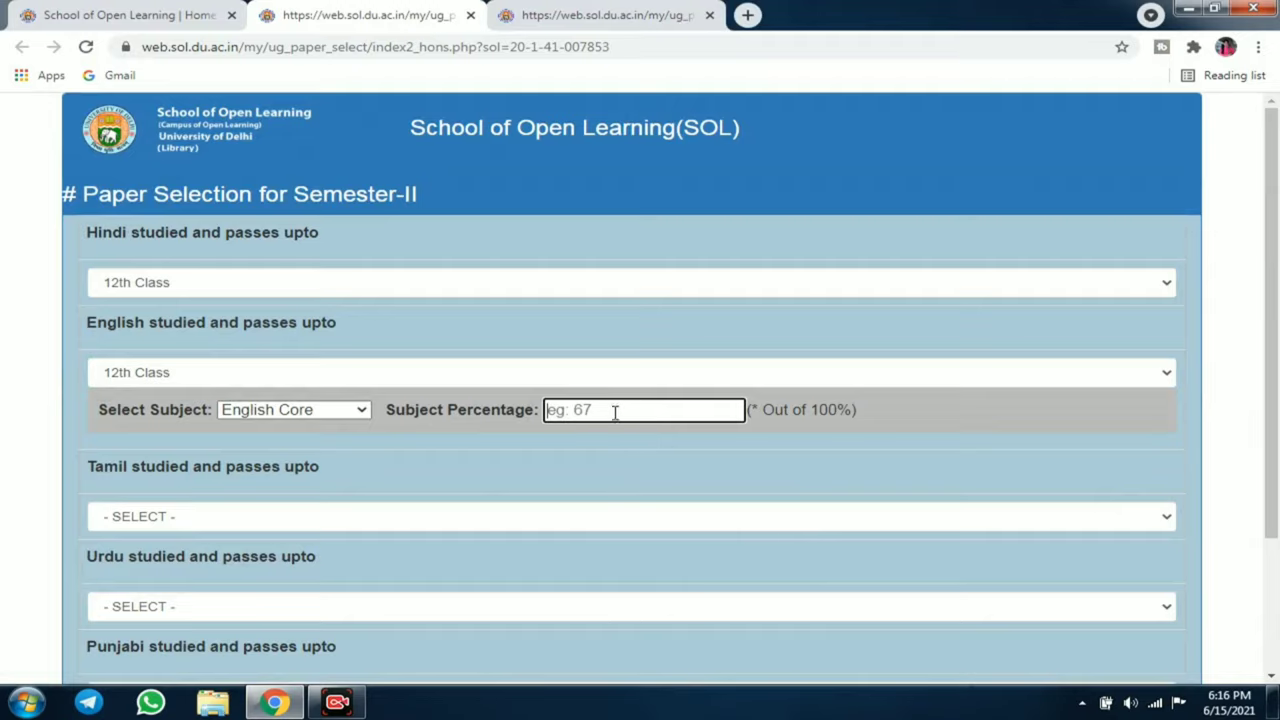
- Set the Tamil, Urdu and Punjabi studied levels to None
scroll(424, 477, "down", 1)
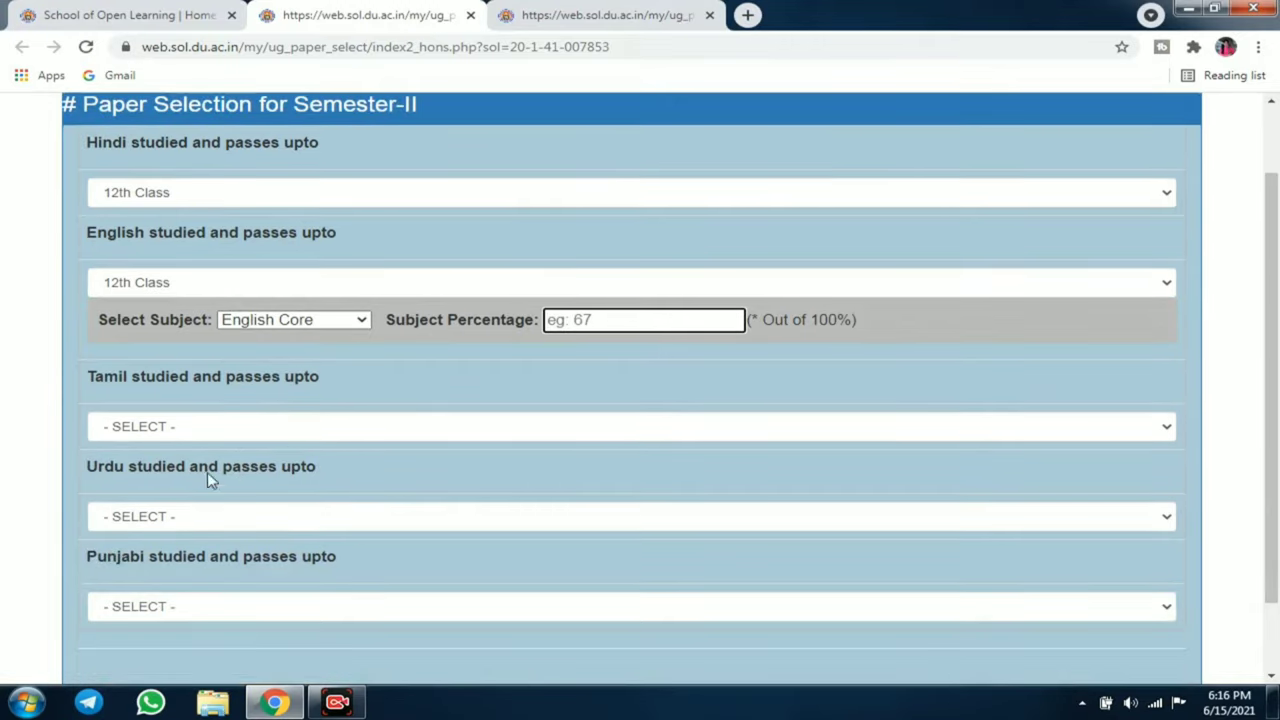
left_click(218, 432)
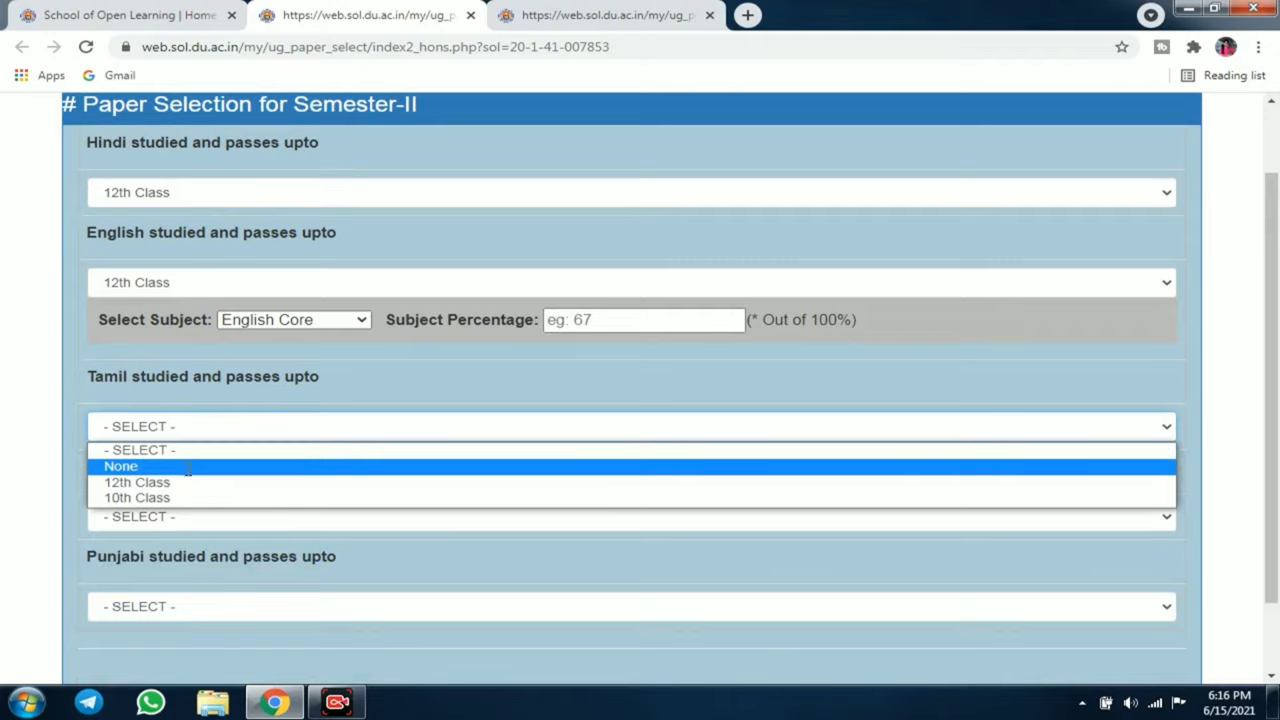
left_click(194, 467)
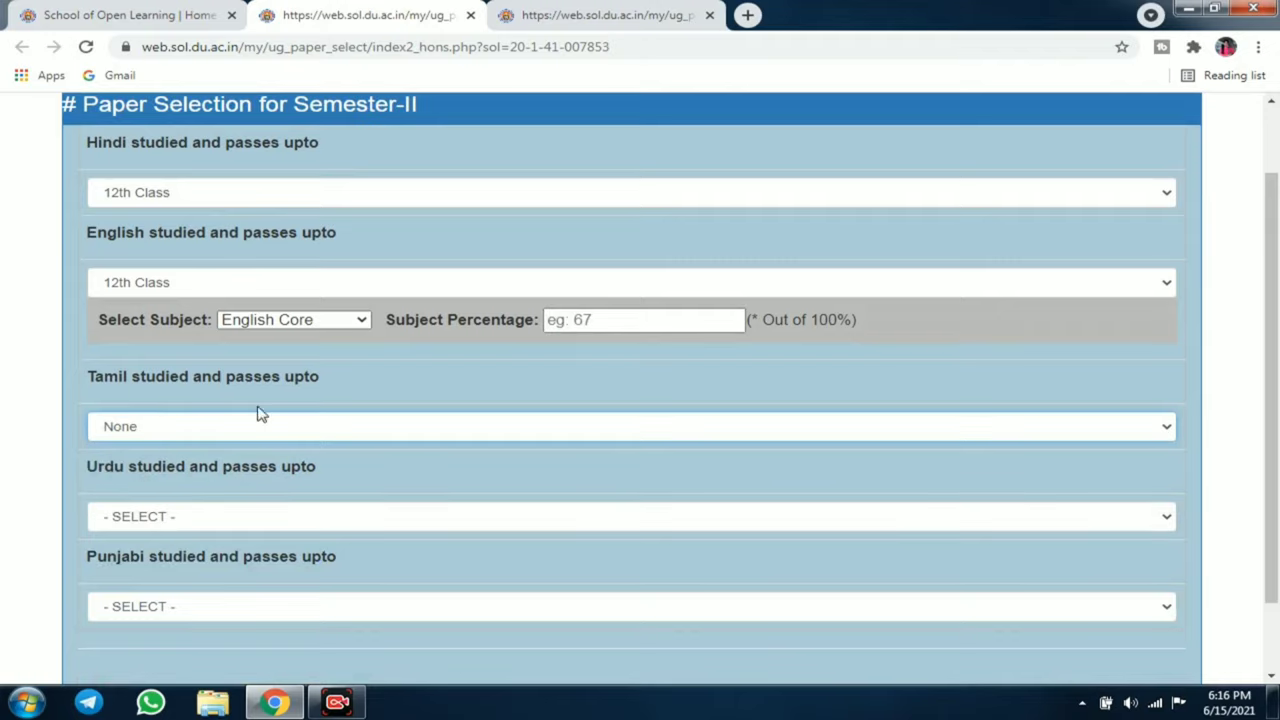
left_click(228, 524)
left_click(209, 555)
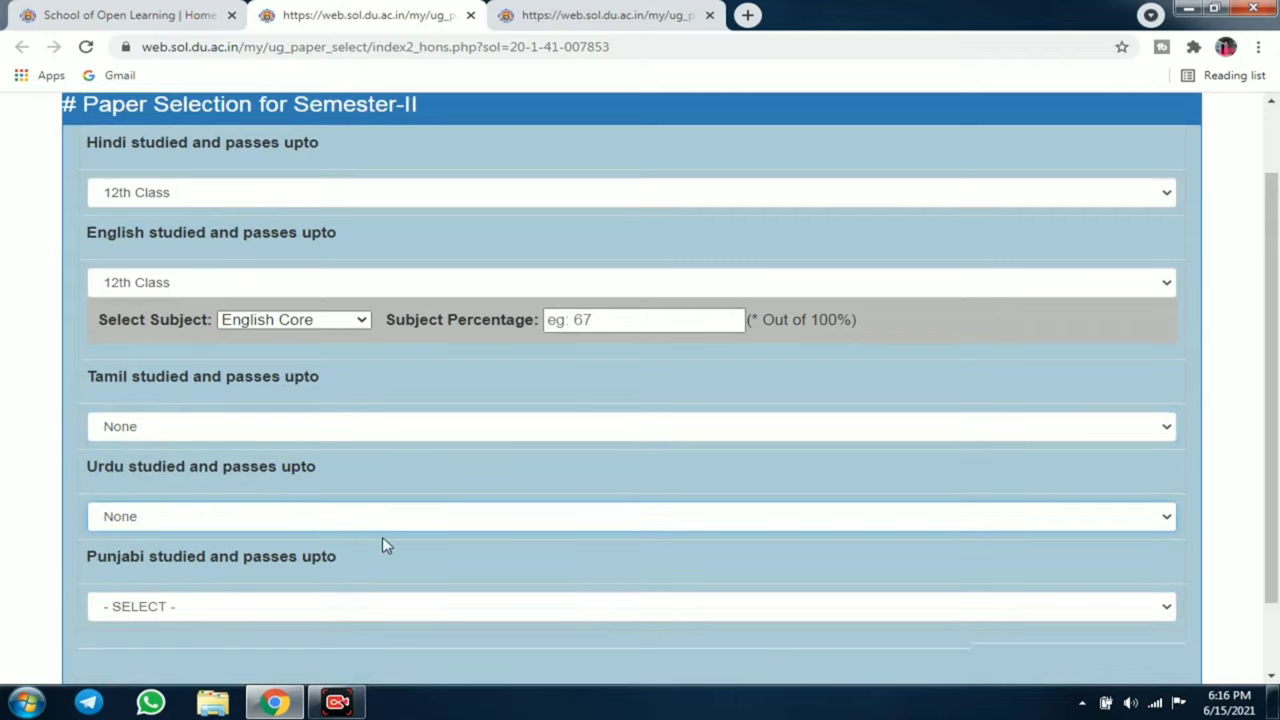
scroll(382, 540, "down", 1)
left_click(332, 524)
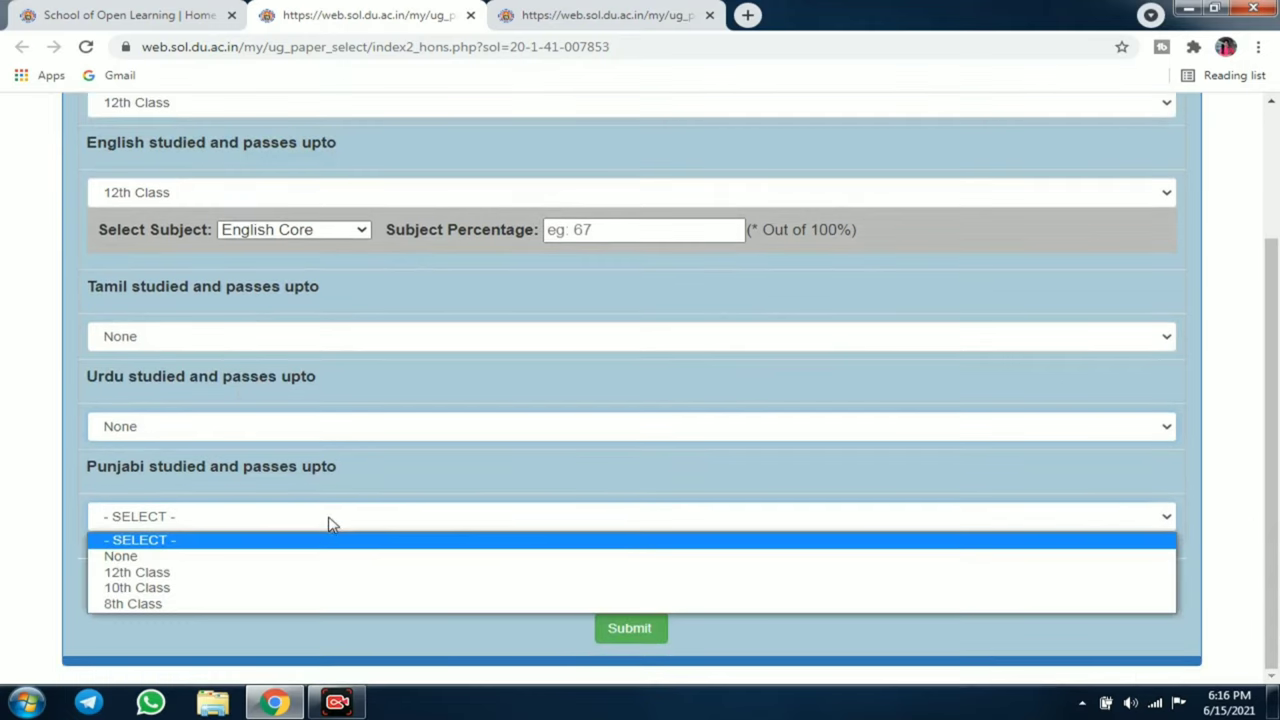
left_click(283, 557)
- Enter 49 in the English Core Subject Percentage field and scroll down to Submit
scroll(446, 498, "up", 2)
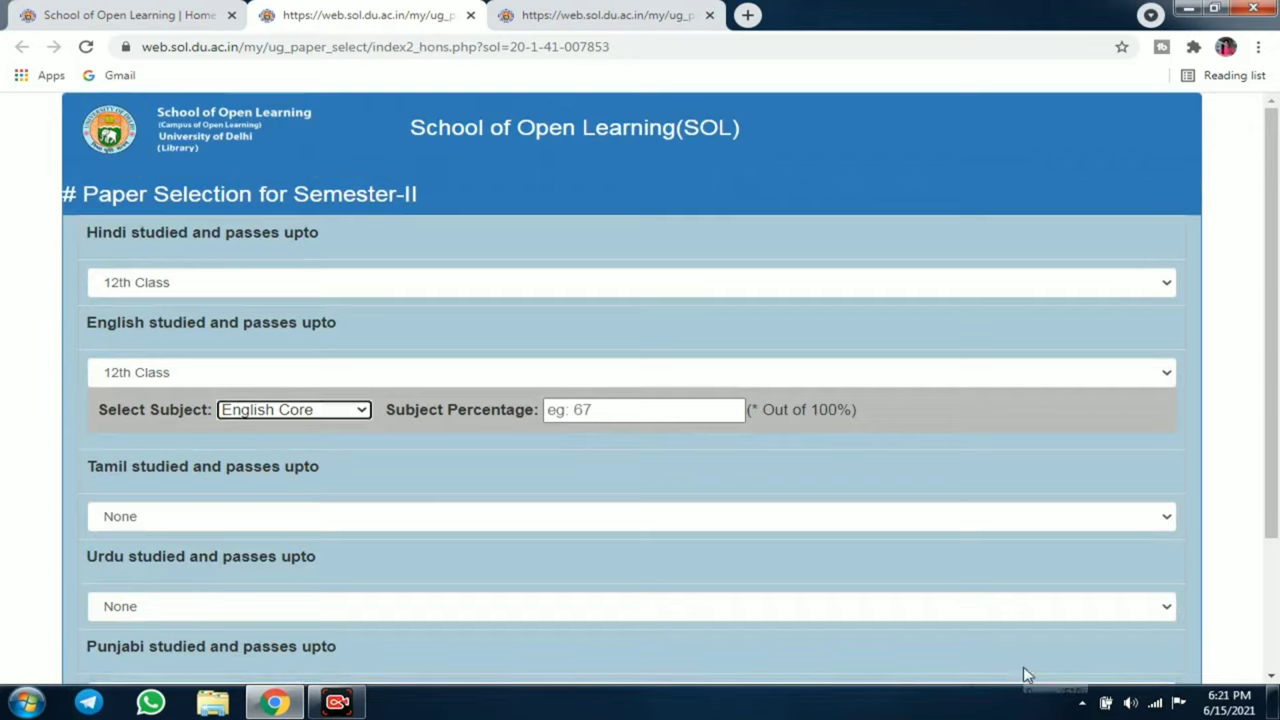
left_click(570, 410)
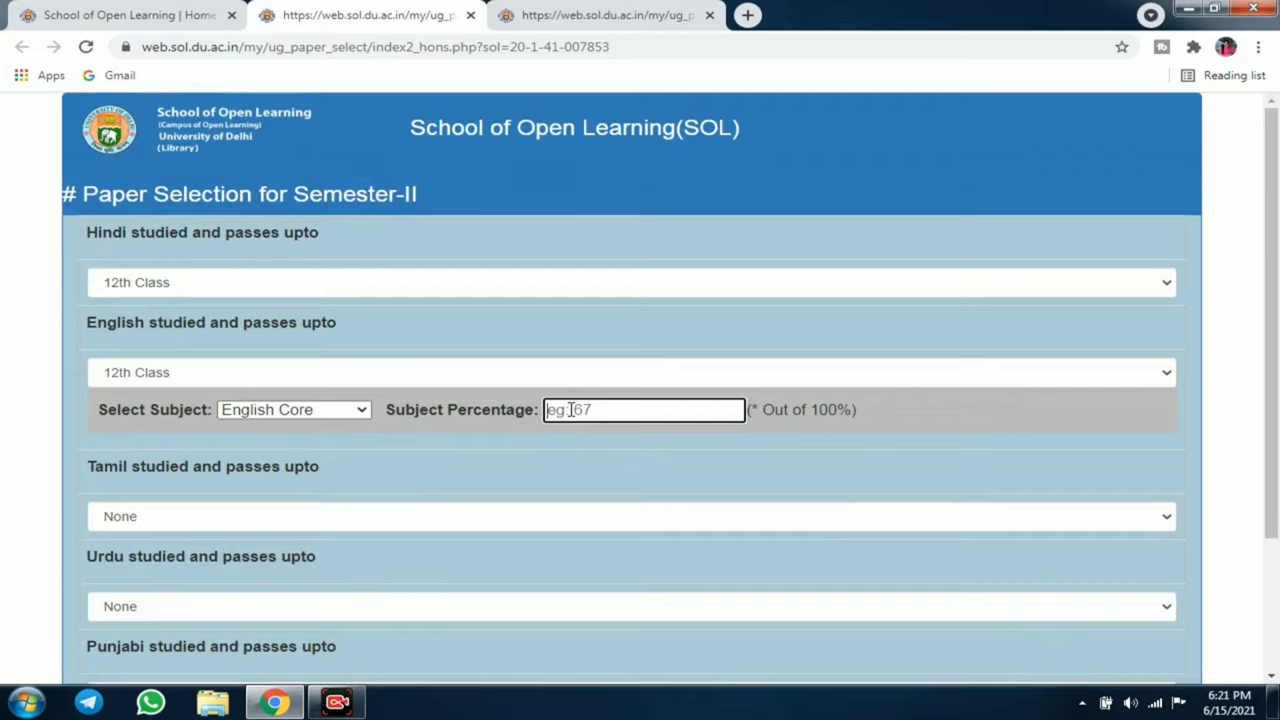
type("4")
type("9")
scroll(560, 595, "down", 2)
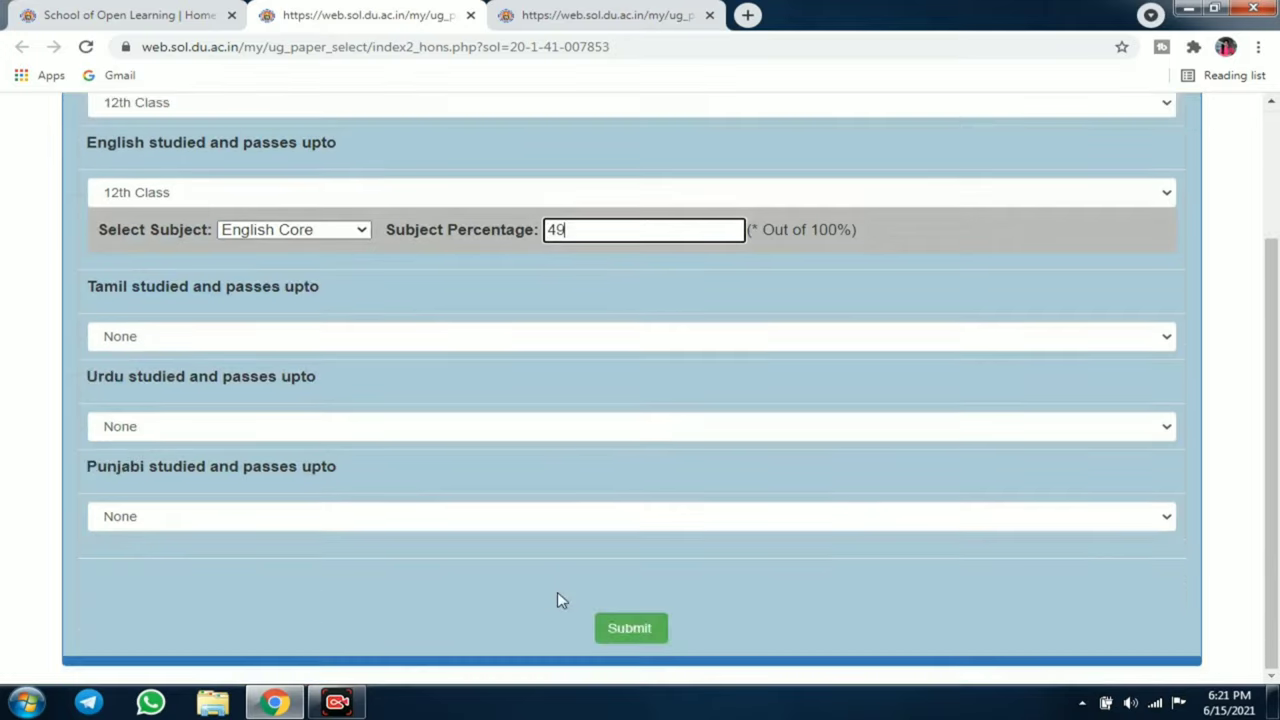
scroll(557, 596, "up", 1)
scroll(557, 600, "up", 1)
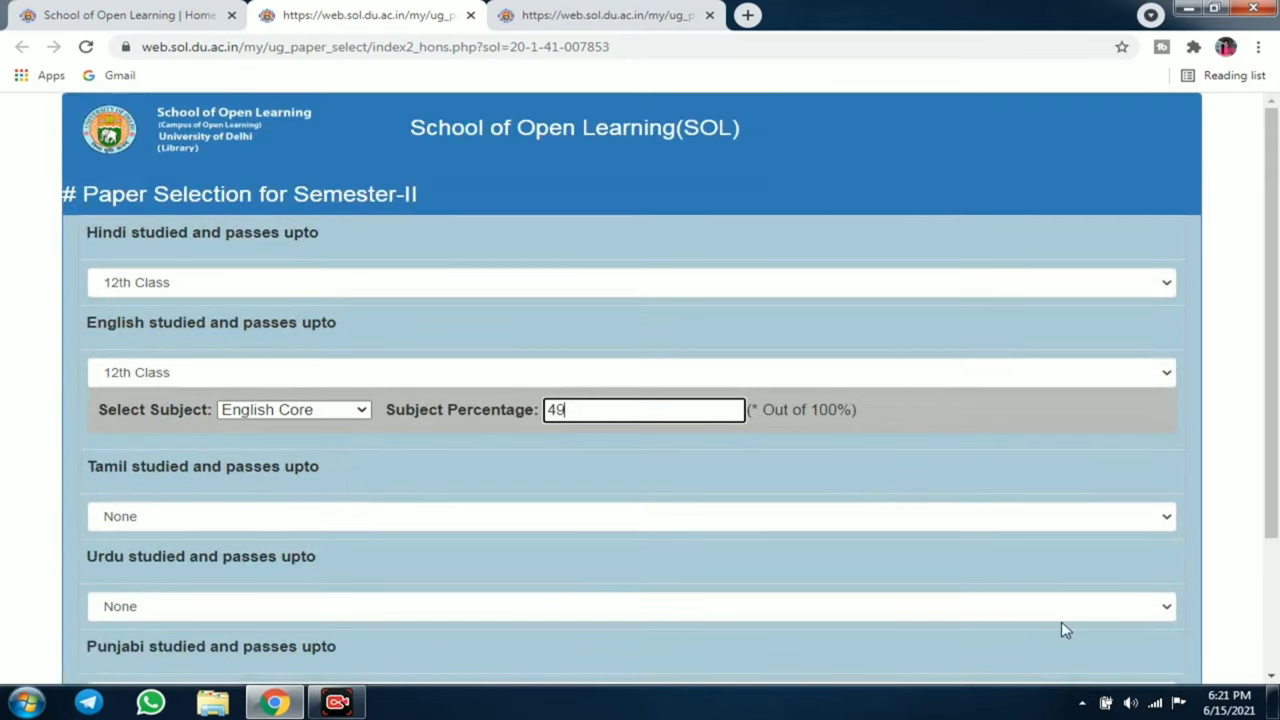
scroll(740, 487, "down", 2)
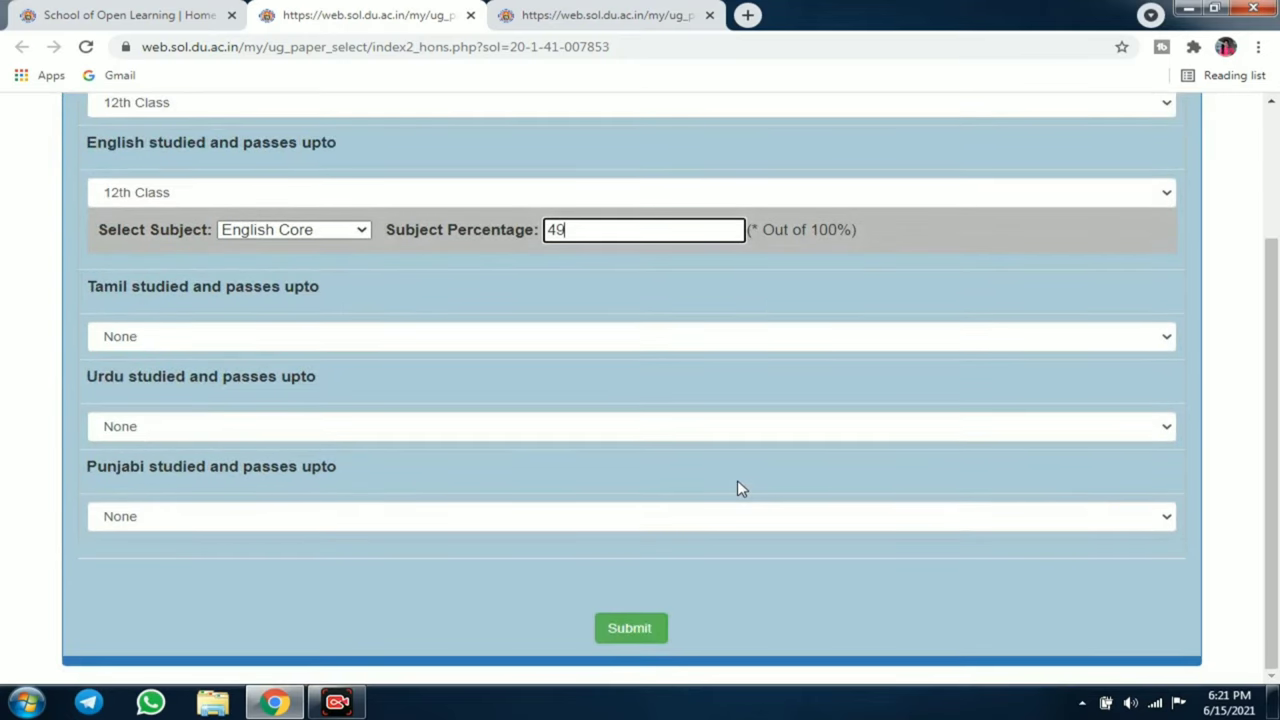
scroll(605, 483, "up", 2)
scroll(605, 483, "up", 1)
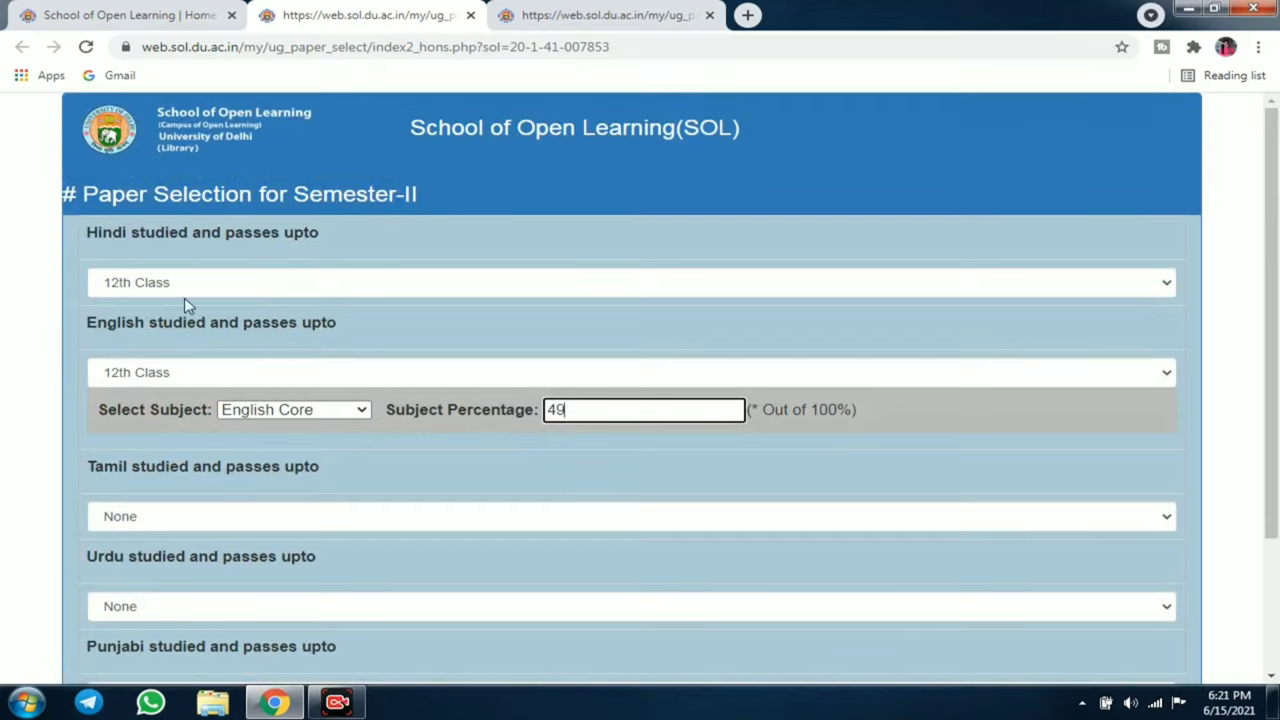
scroll(229, 403, "down", 1)
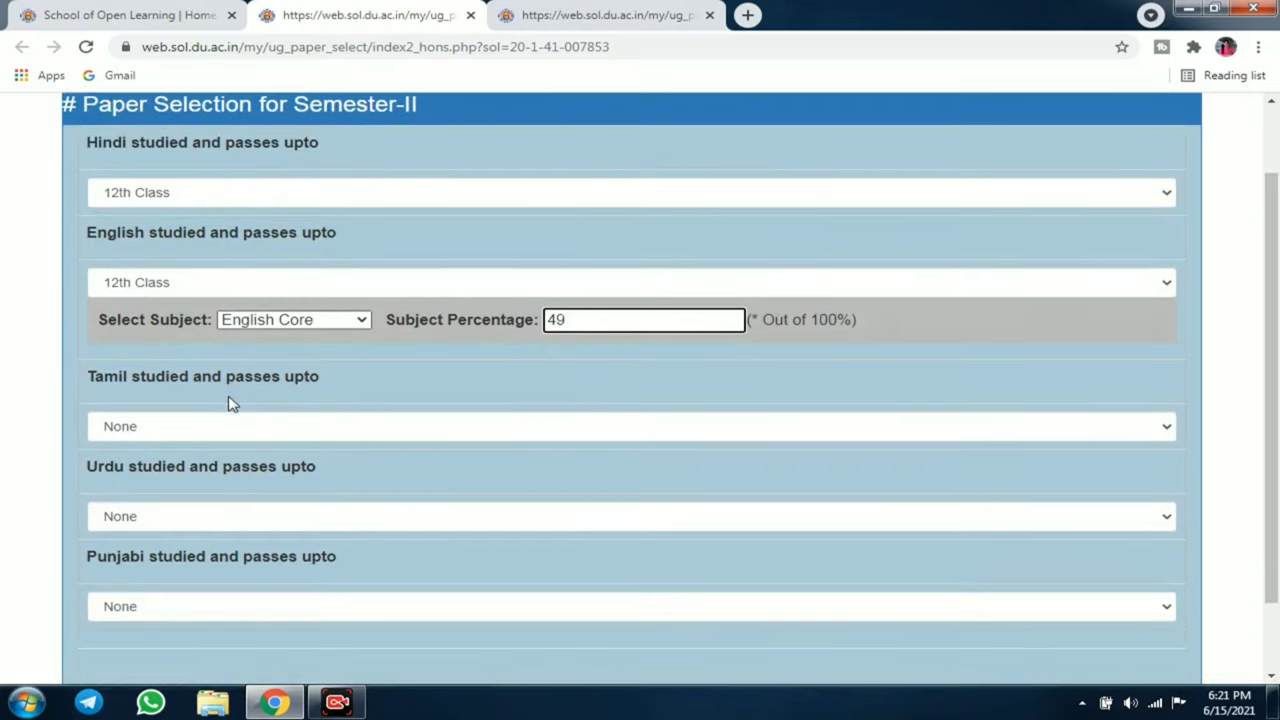
scroll(131, 339, "up", 1)
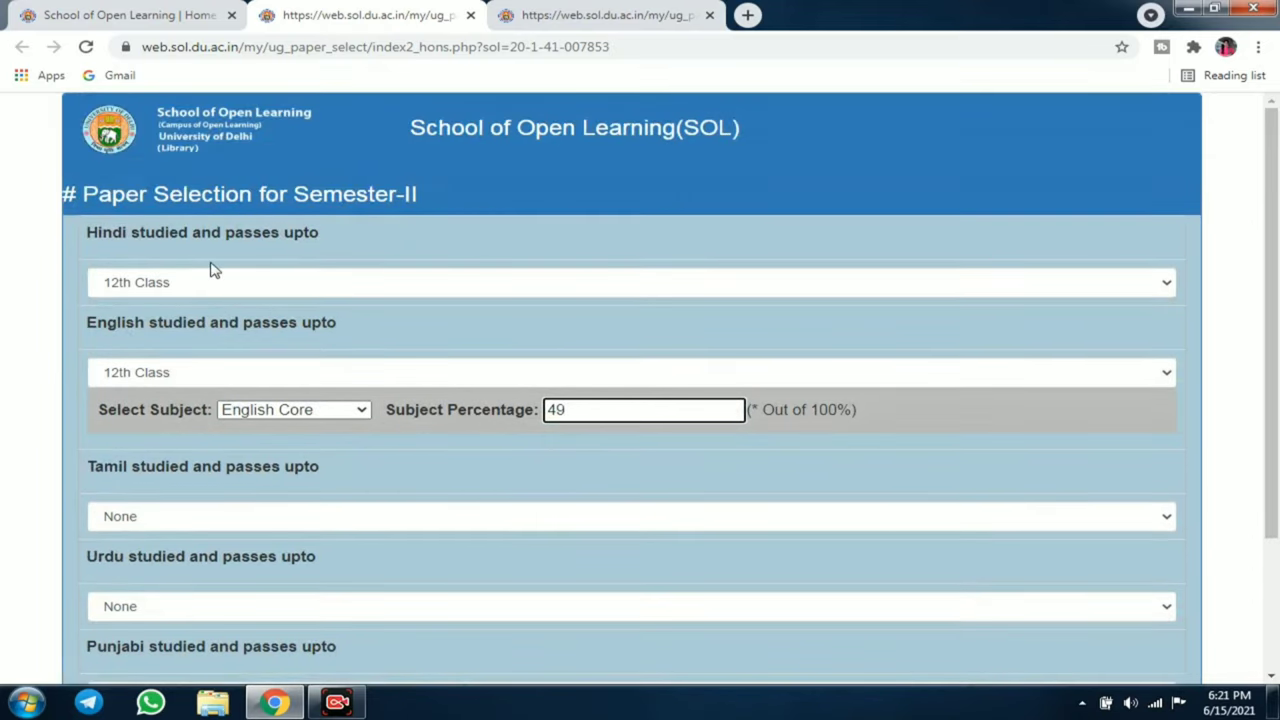
scroll(372, 484, "down", 2)
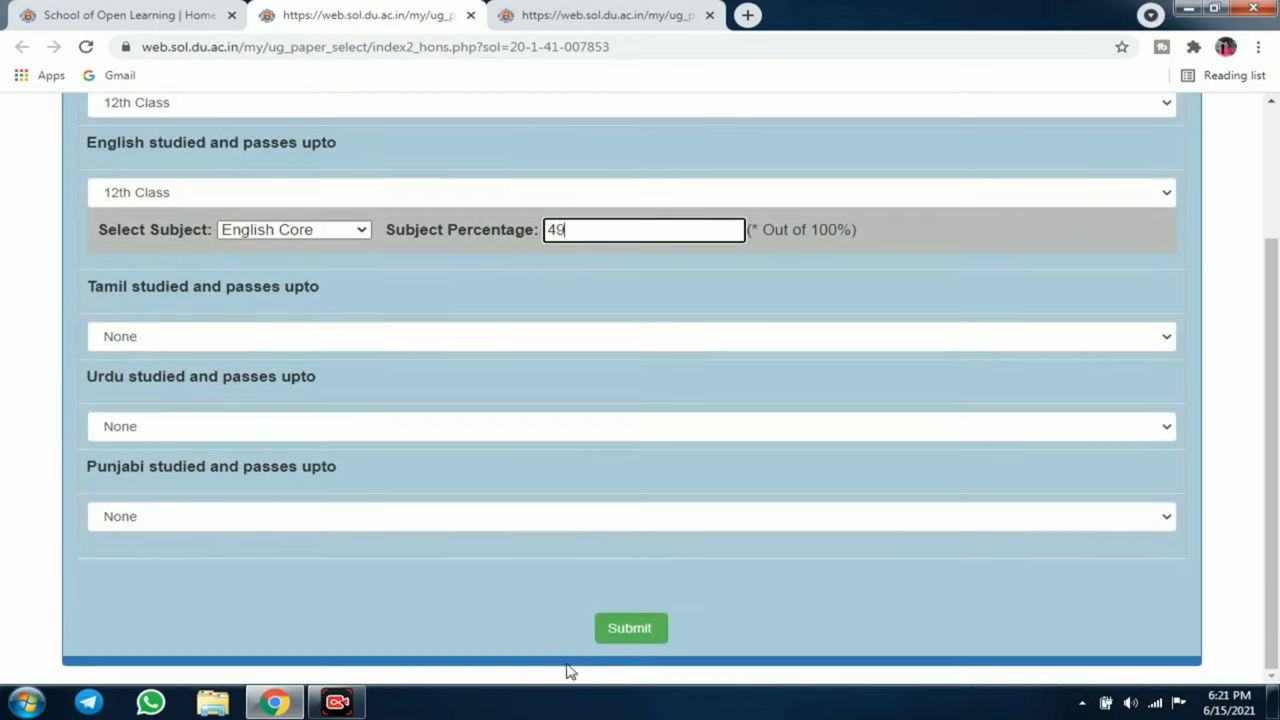
- Submit language details, choose Environmental science and INTRODUCTORY MACROECONOMICS as papers 3 and 4, and save
left_click(630, 628)
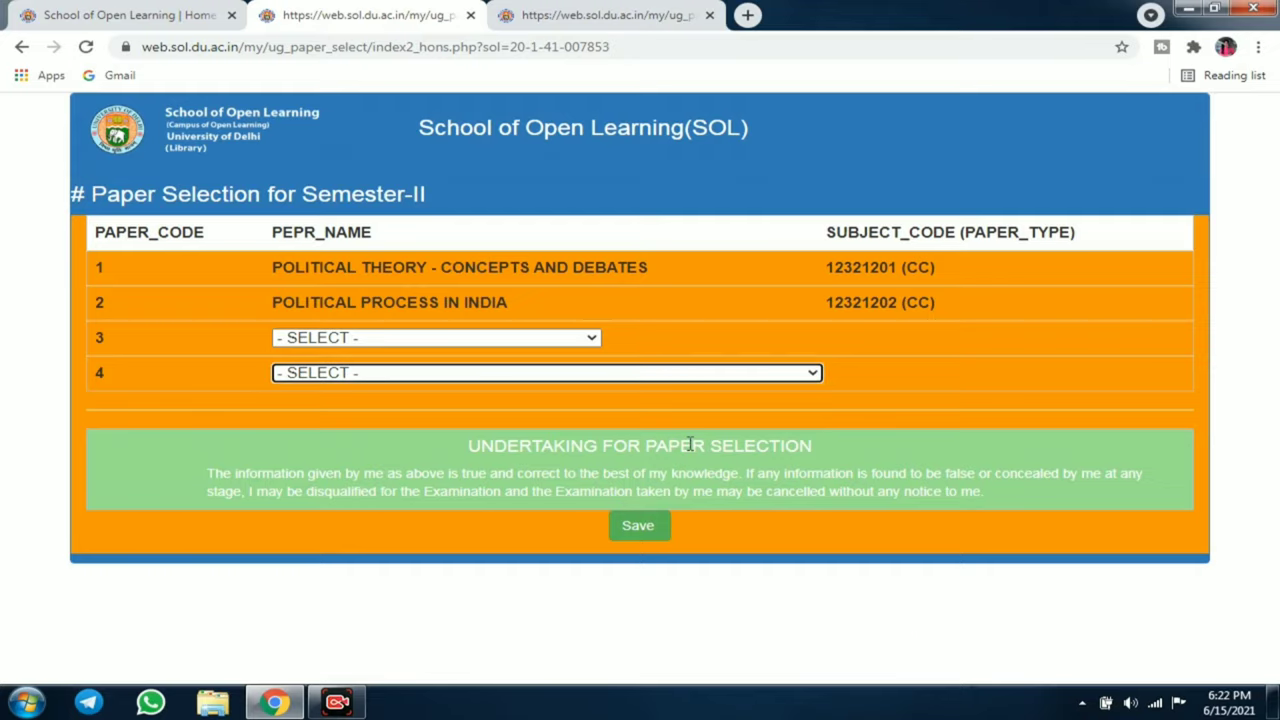
left_click(558, 341)
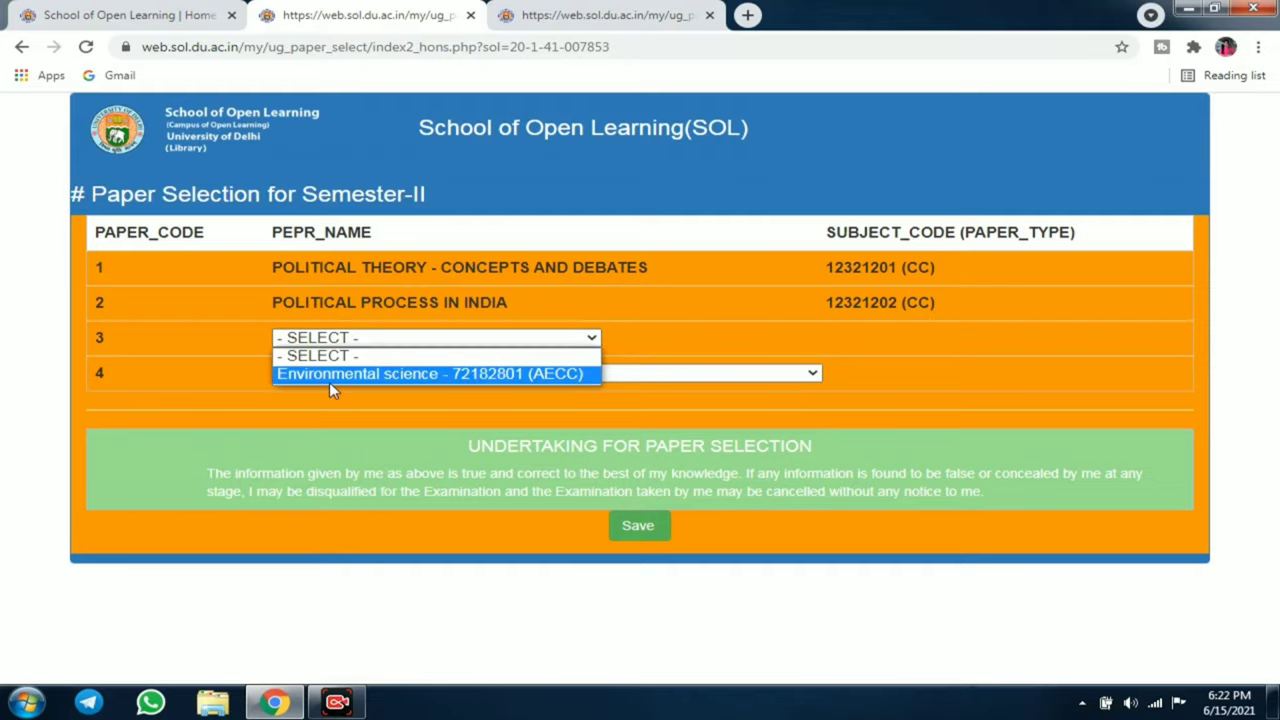
left_click(426, 374)
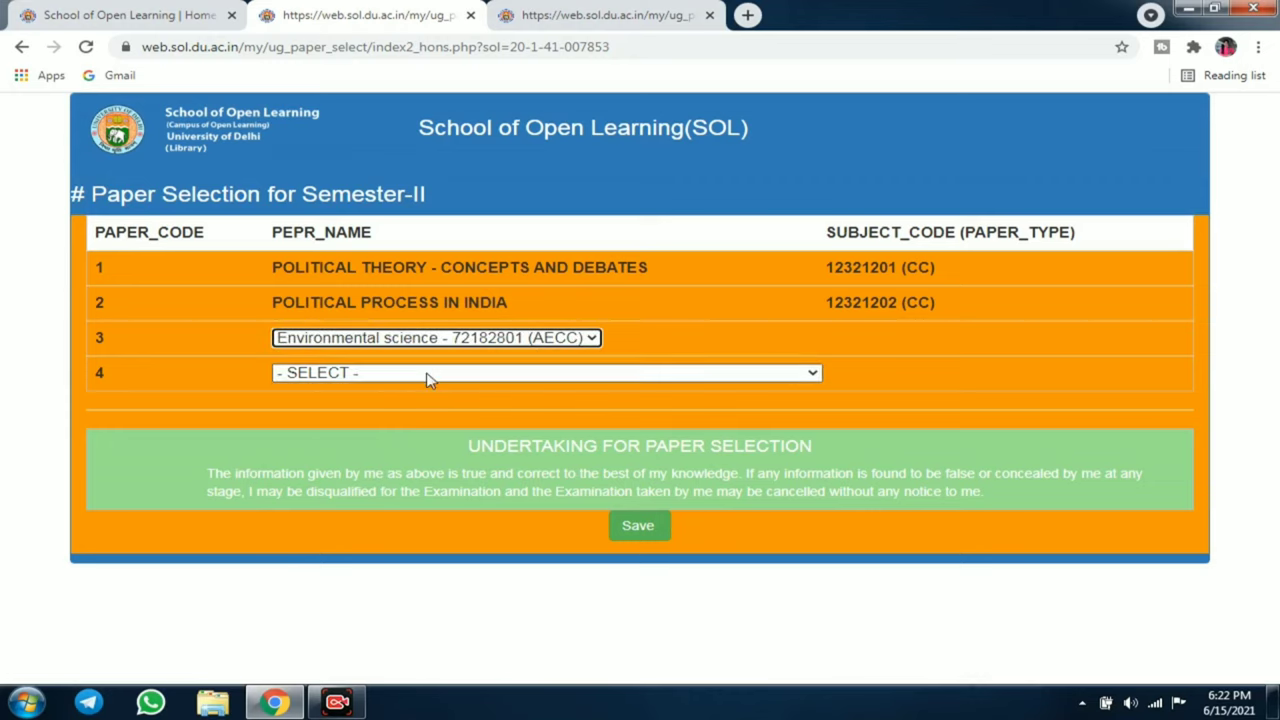
left_click(348, 374)
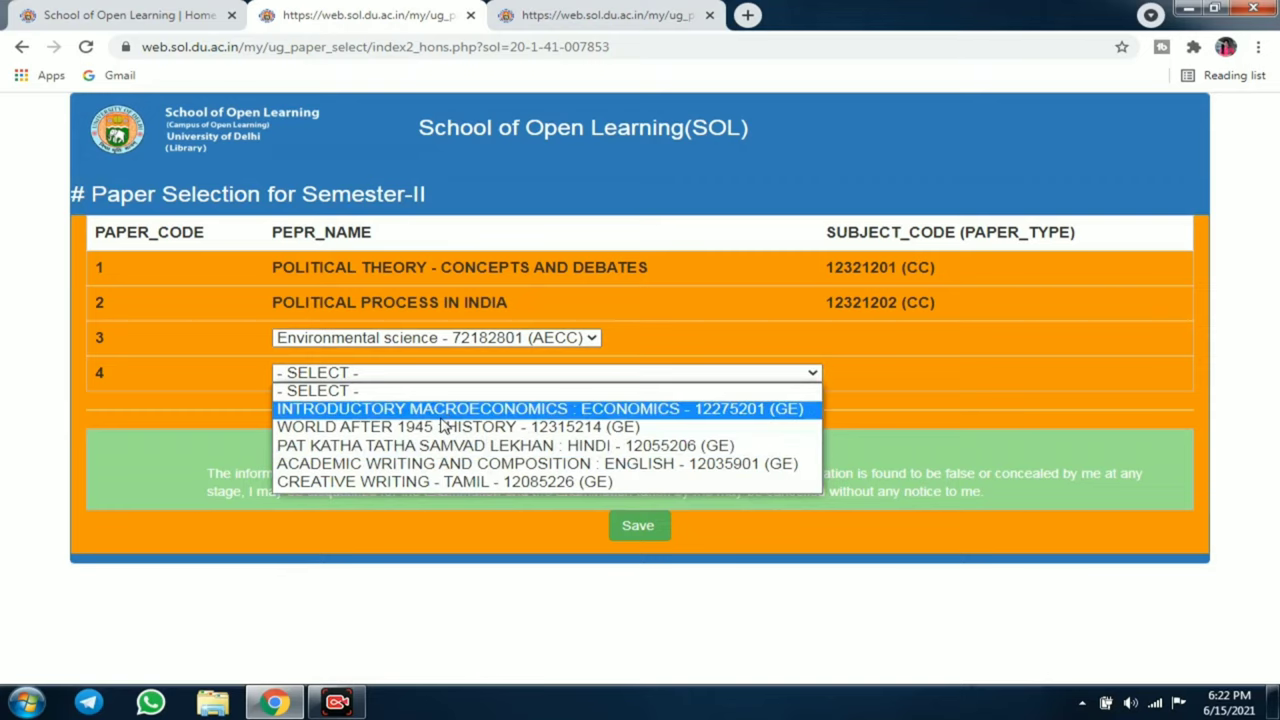
left_click(440, 410)
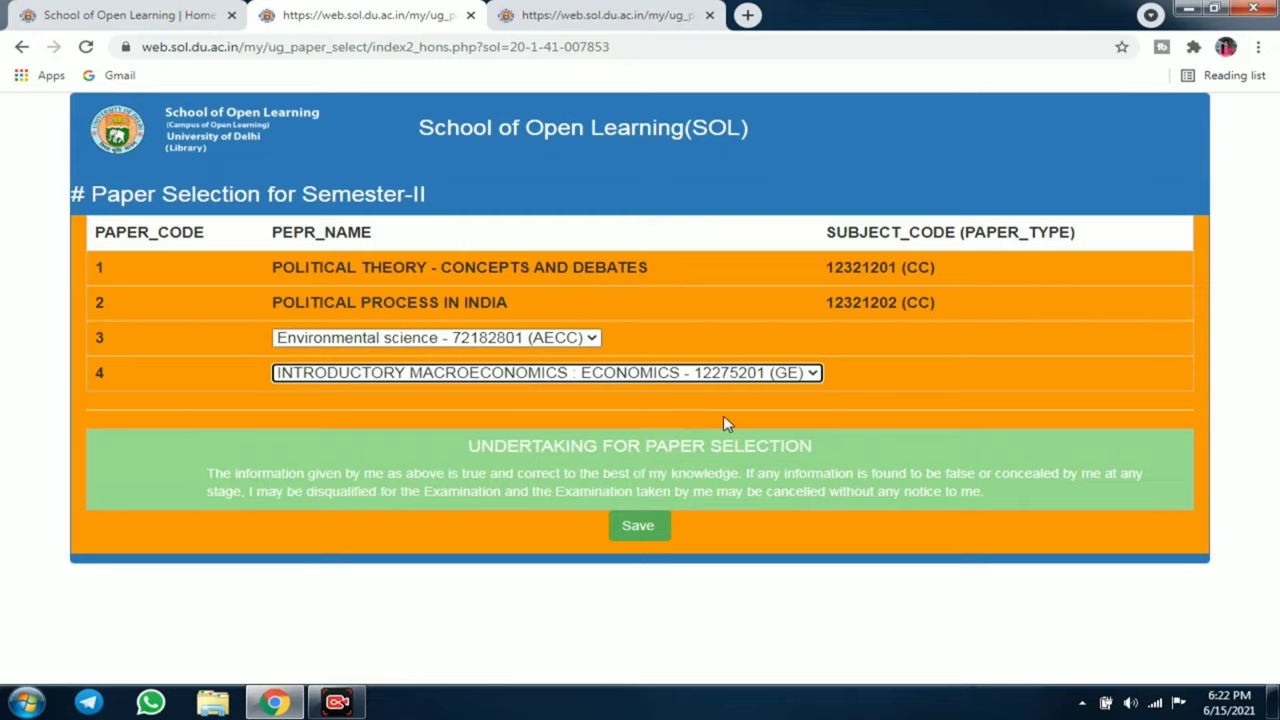
left_click(645, 526)
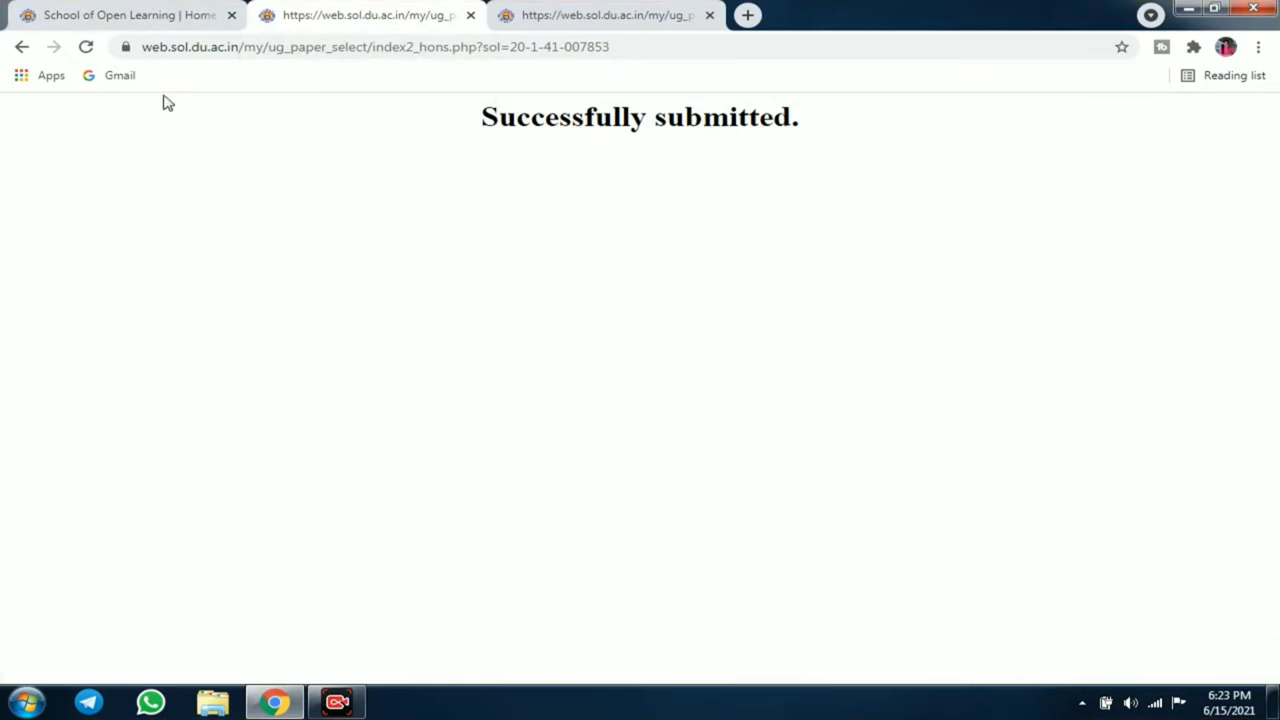
- Reload the dashboard and reopen Semester-II paper selection, confirming it shows 'Already Submitted.'
left_click(128, 10)
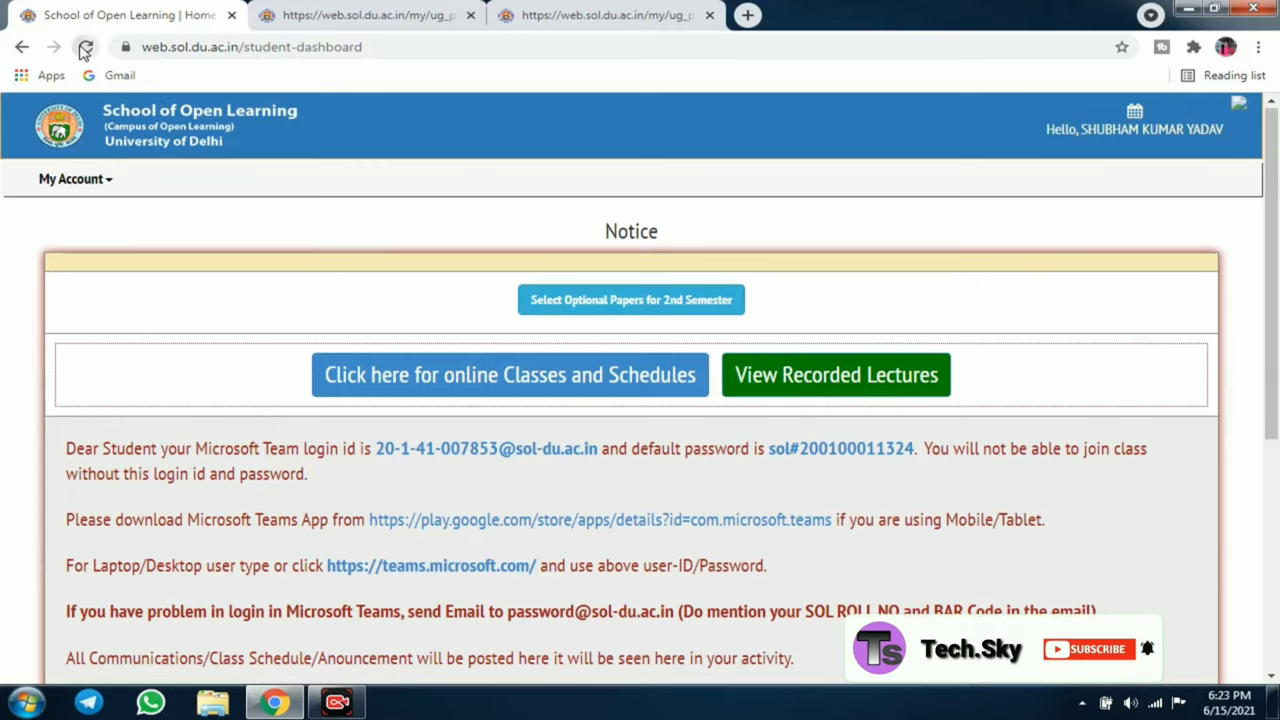
left_click(85, 48)
left_click(714, 188)
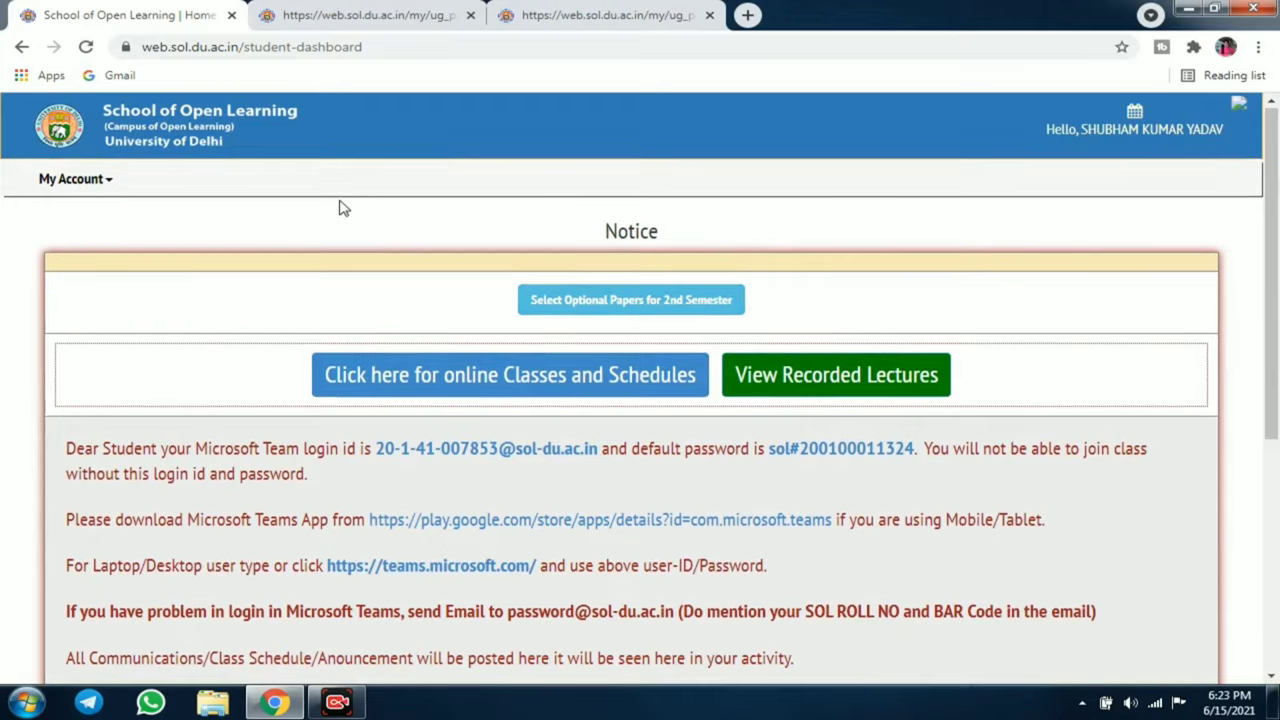
left_click(598, 300)
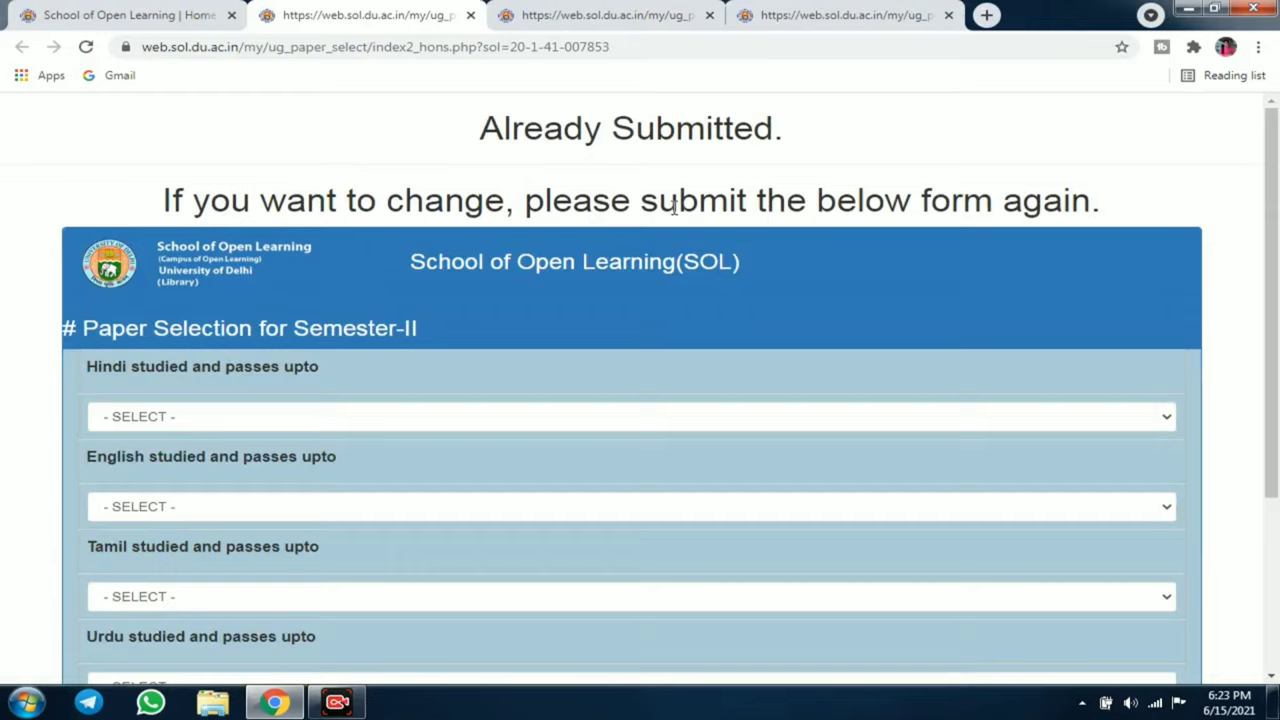
- Close the portal tabs and minimize Chrome to the desktop
left_click(470, 16)
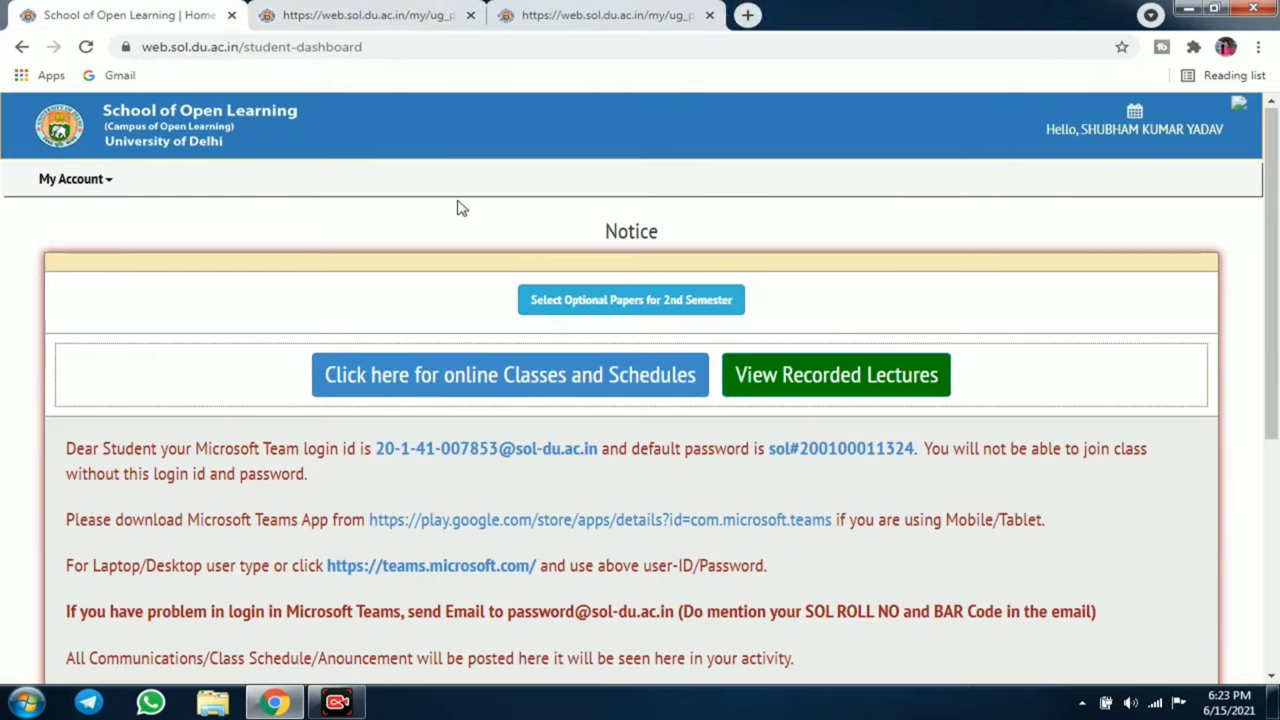
left_click(393, 10)
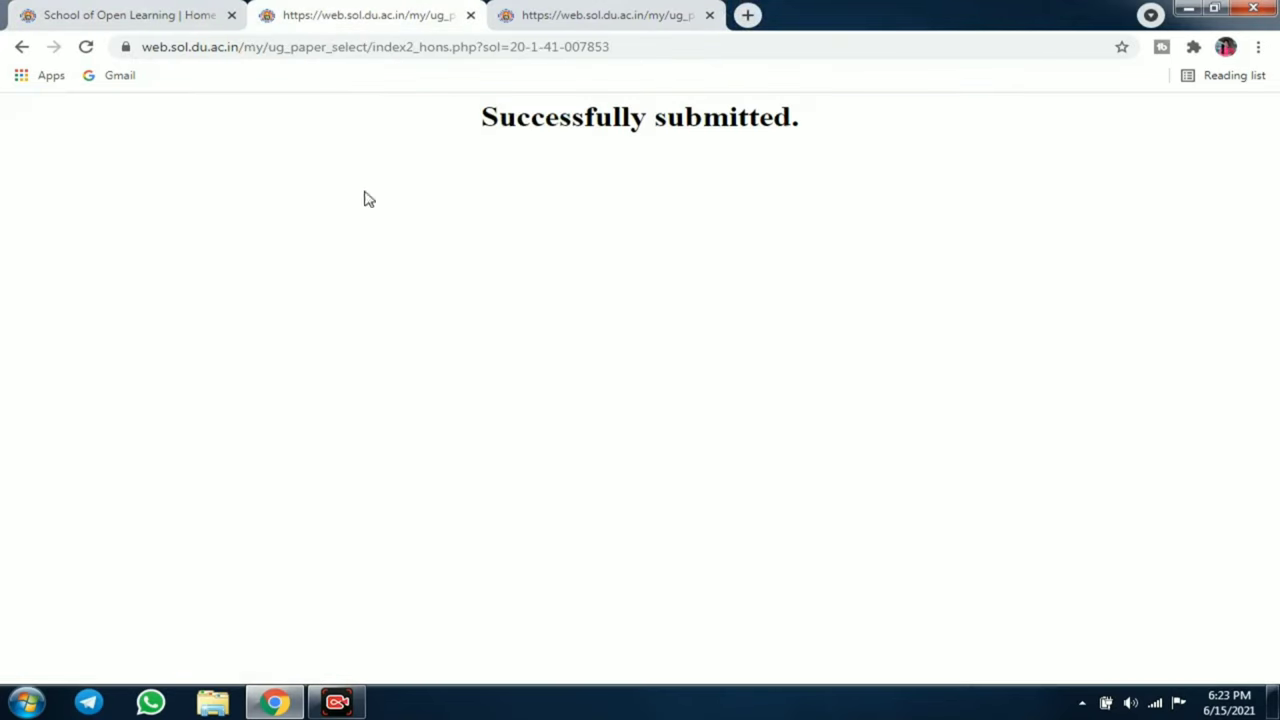
left_click(471, 17)
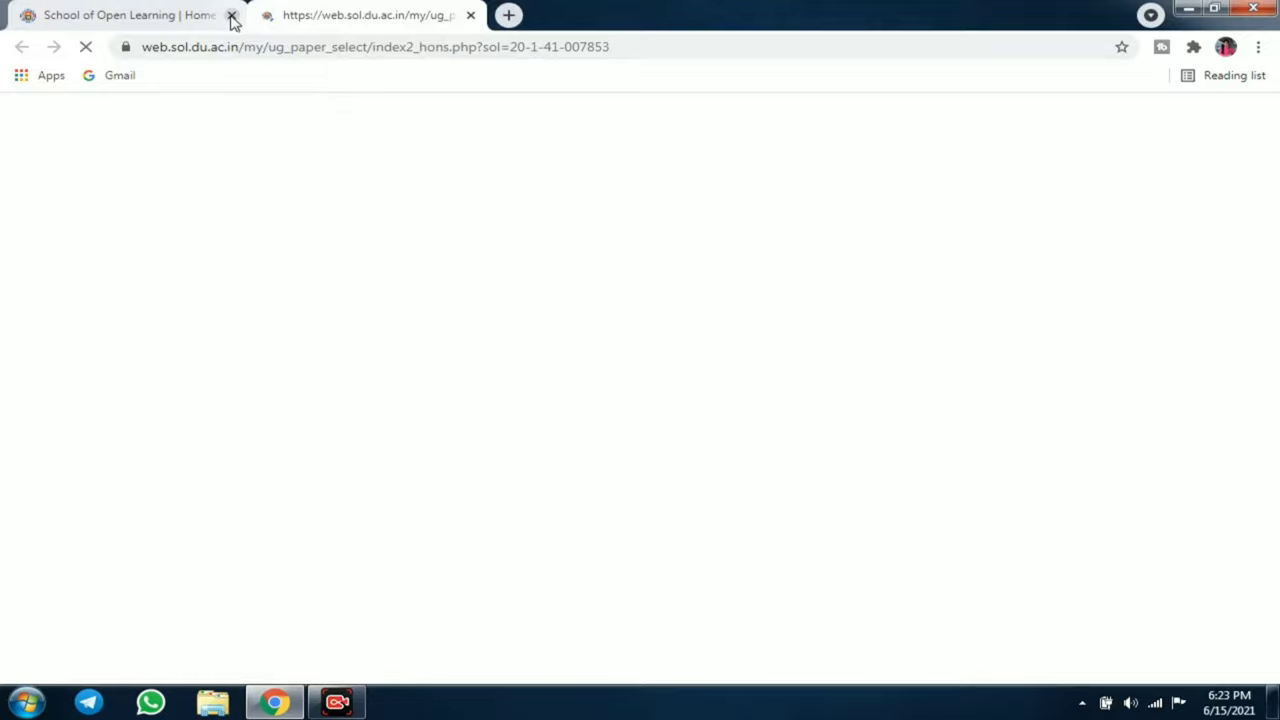
left_click(231, 17)
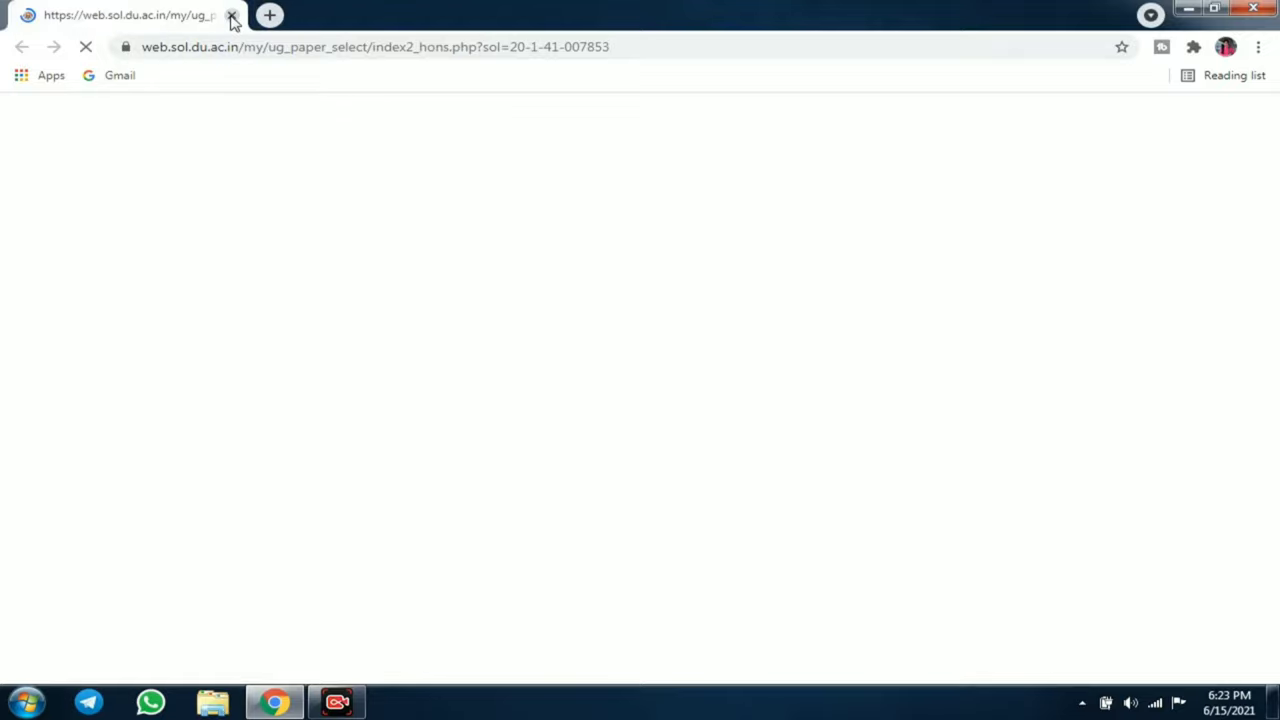
left_click(1188, 8)
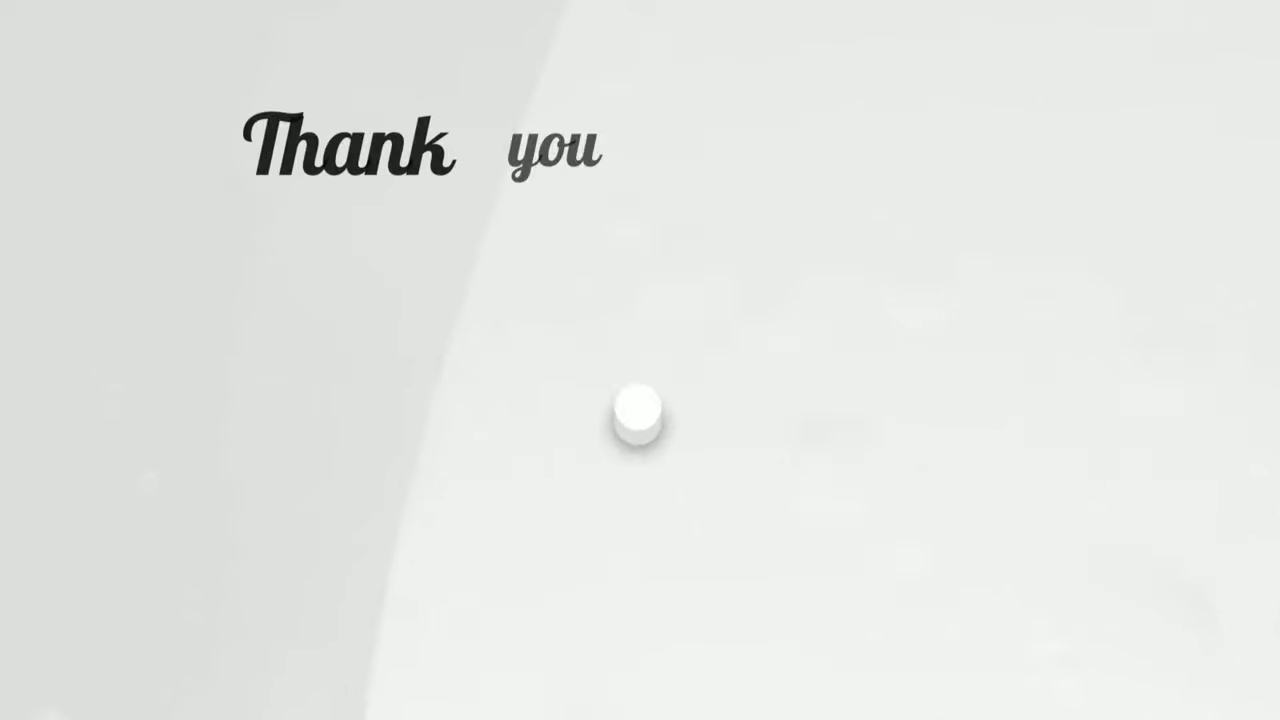